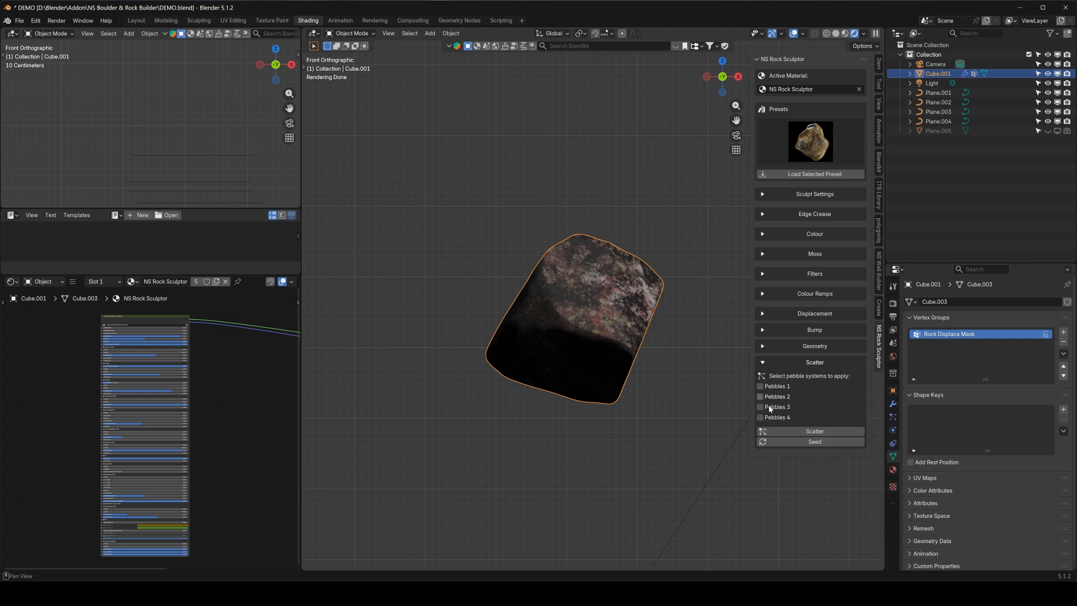
# Set the rock material's displacement Scale to 1.000 in the NS Rock Sculptor settings
pyautogui.click(764, 362)
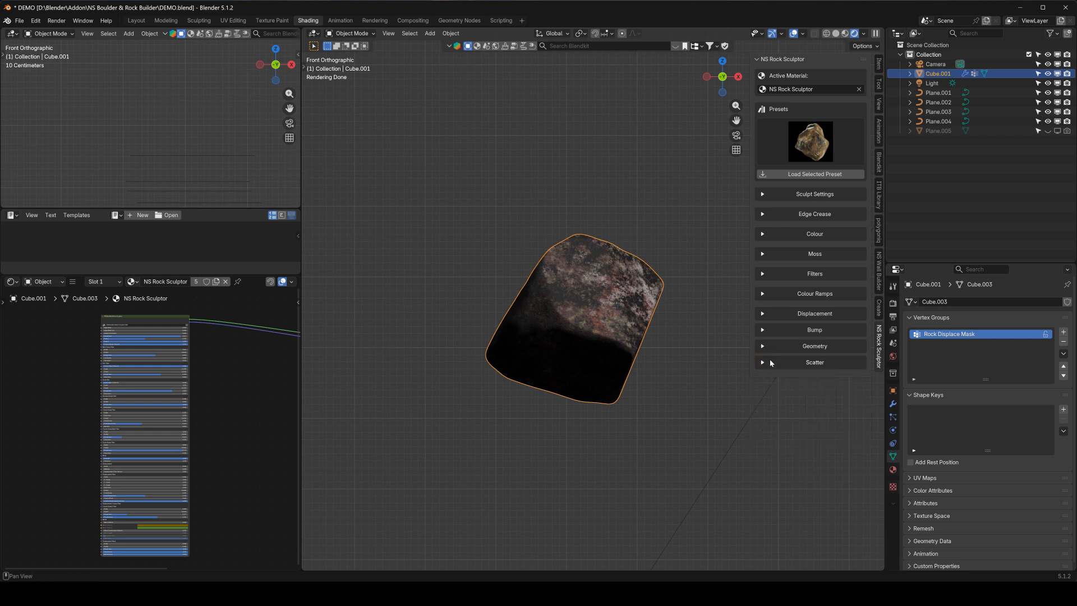
pyautogui.scroll(2, 590, 304)
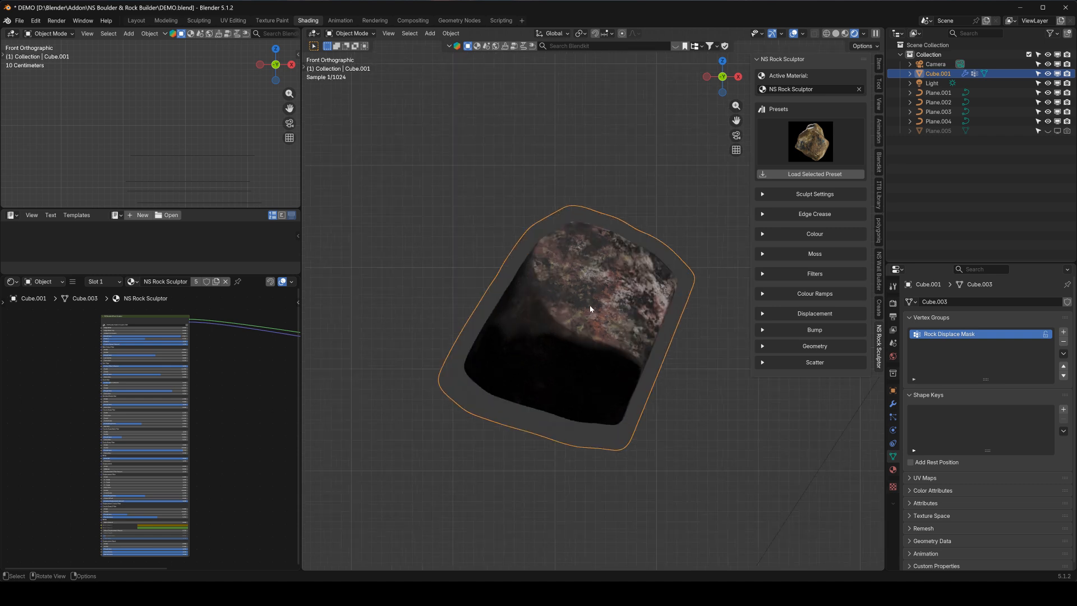
pyautogui.moveTo(646, 283); pyautogui.dragTo(570, 300, button='middle')
pyautogui.press('KP_1')
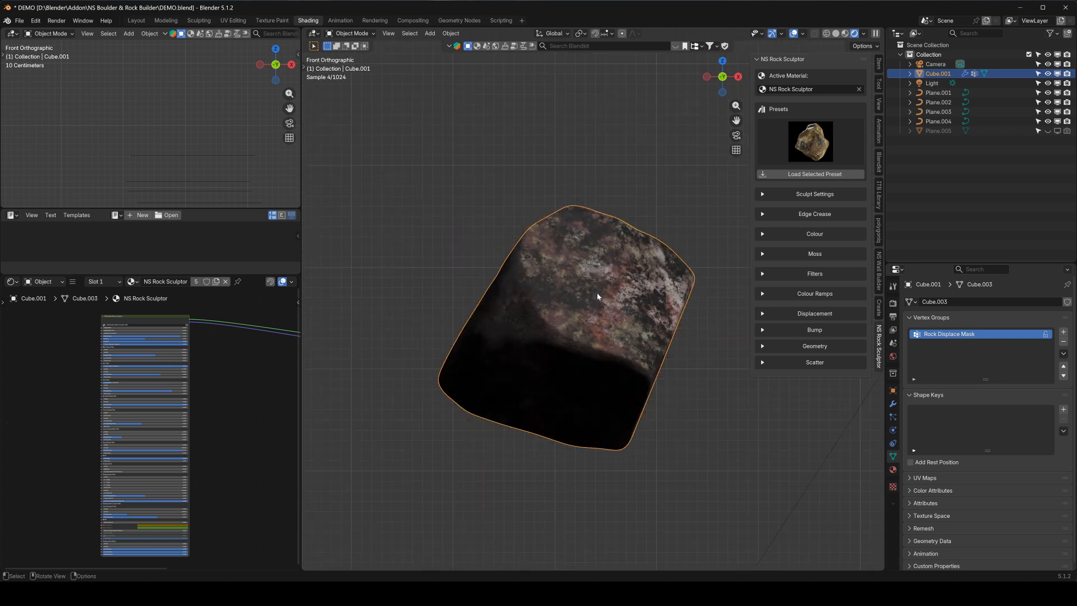
pyautogui.moveTo(595, 297)
pyautogui.mouseDown(button='middle')
pyautogui.moveTo(630, 312)
pyautogui.moveTo(597, 312)
pyautogui.mouseUp(button='middle')
pyautogui.press('KP_1')
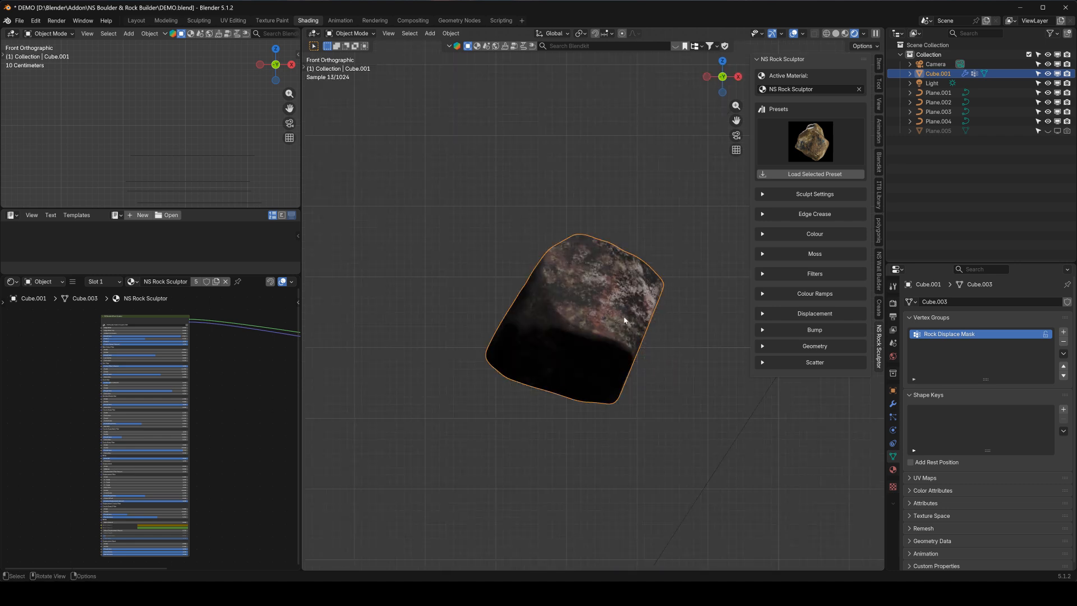
pyautogui.click(767, 314)
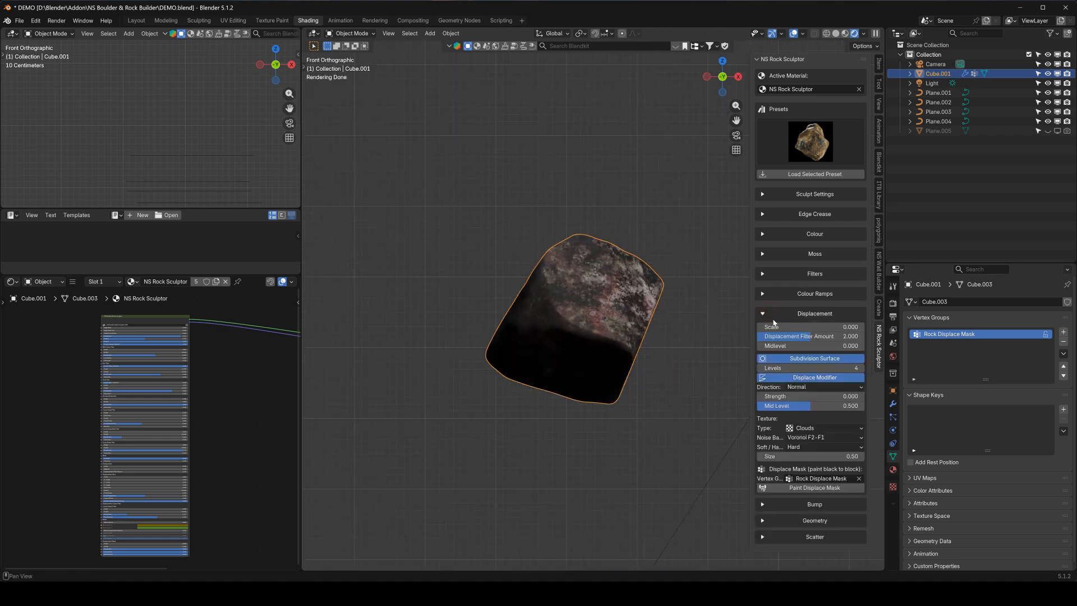
pyautogui.click(800, 325)
pyautogui.write('1')
pyautogui.press('Return')
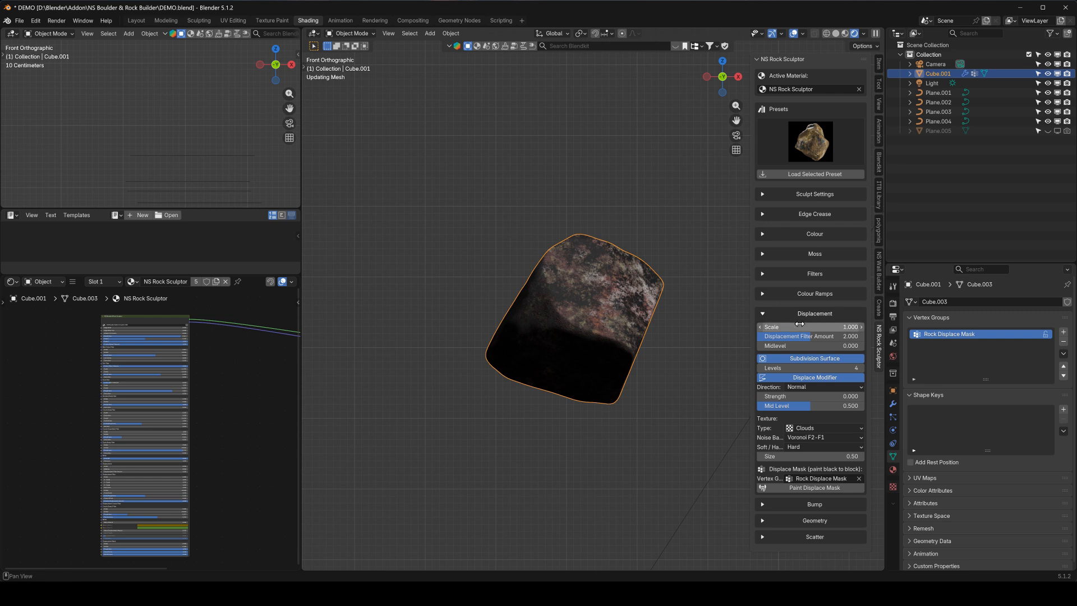
# Switch the viewport to solid shading and examine the rock's underlying mesh in Edit Mode
pyautogui.moveTo(685, 305); pyautogui.dragTo(542, 257, button='middle')
pyautogui.moveTo(558, 348); pyautogui.dragTo(518, 306, button='middle')
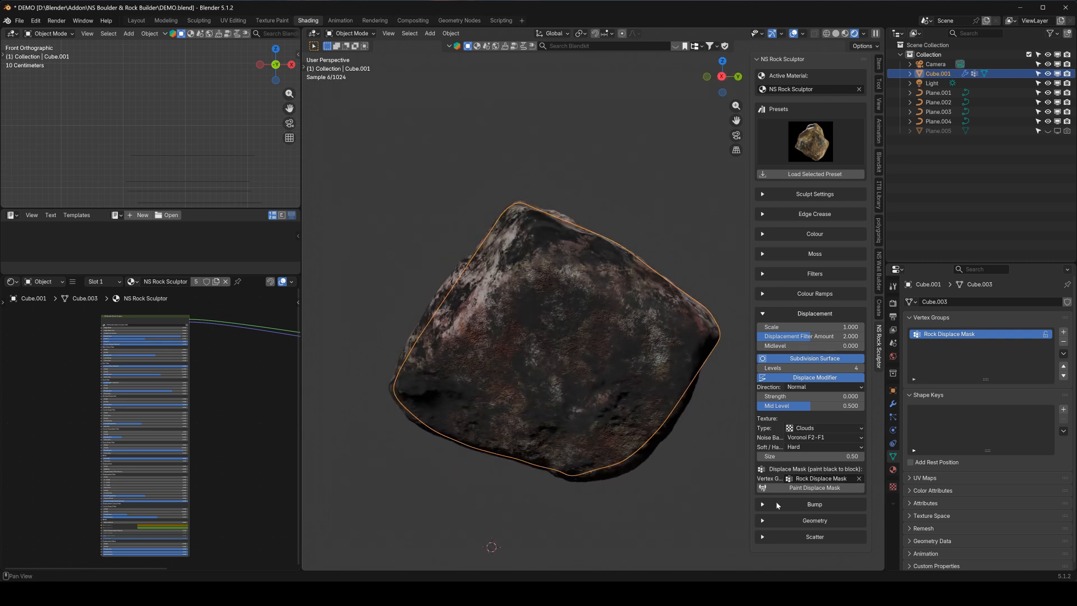
pyautogui.click(763, 537)
pyautogui.click(764, 537)
pyautogui.moveTo(581, 298); pyautogui.dragTo(629, 274, button='middle')
pyautogui.press('Tab')
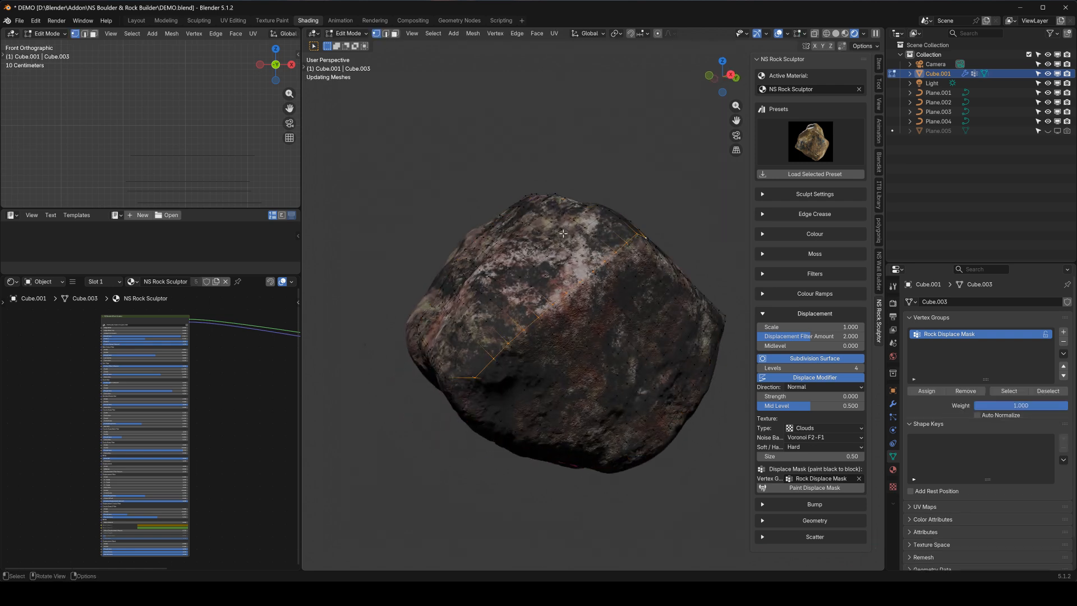
pyautogui.click(836, 33)
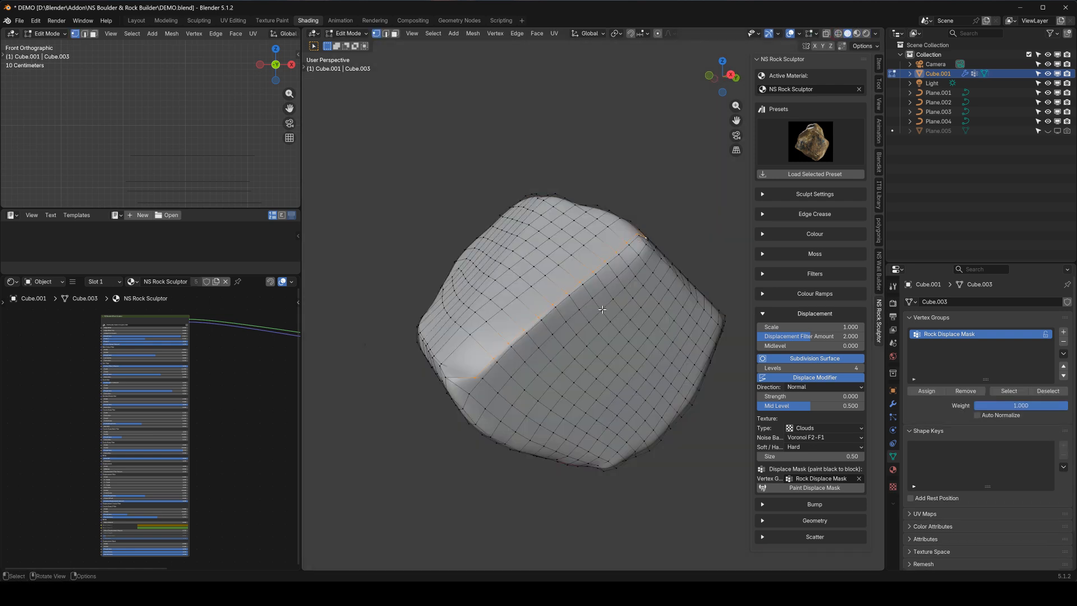
pyautogui.press('Tab')
pyautogui.press('Tab')
pyautogui.moveTo(593, 303); pyautogui.dragTo(573, 322, button='middle')
pyautogui.press('Tab')
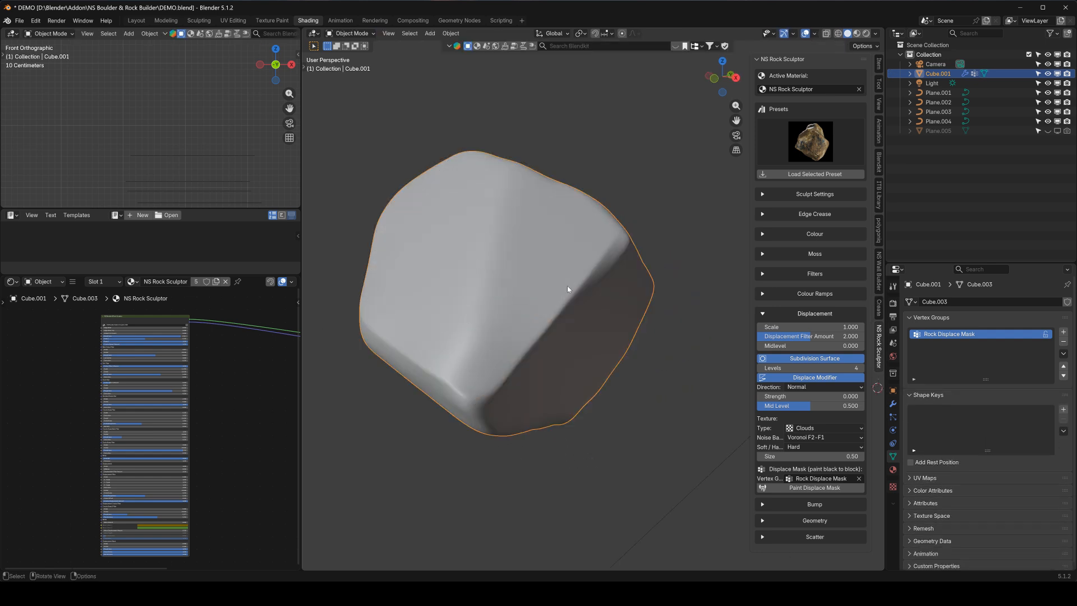
pyautogui.moveTo(582, 257); pyautogui.dragTo(595, 236, button='middle')
# Set the Decimate Ratio to 0.20 in the NS Rock Sculptor geometry settings
pyautogui.click(762, 313)
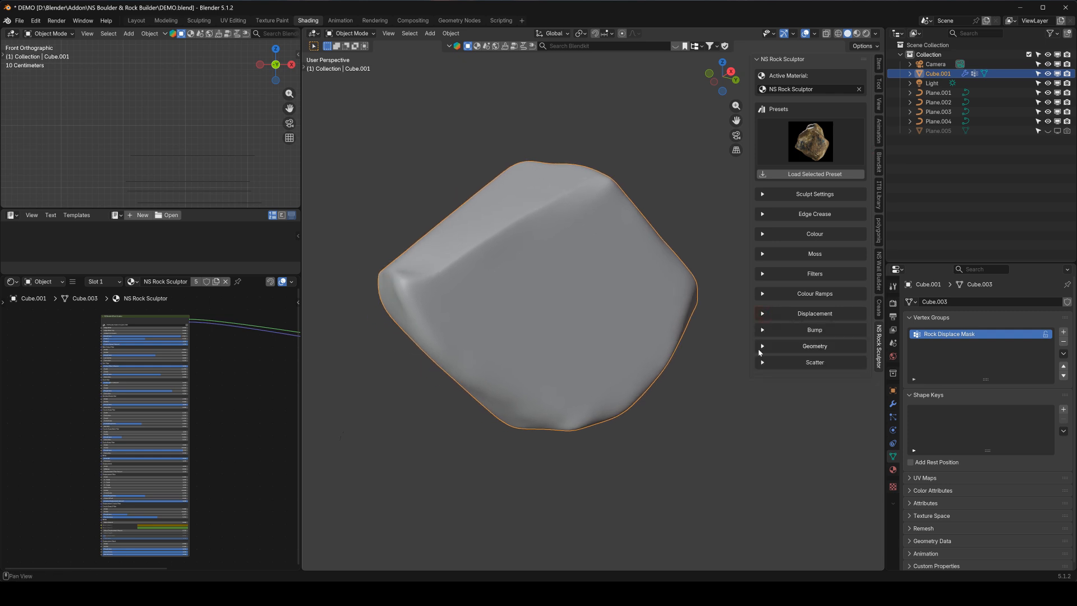
pyautogui.click(761, 346)
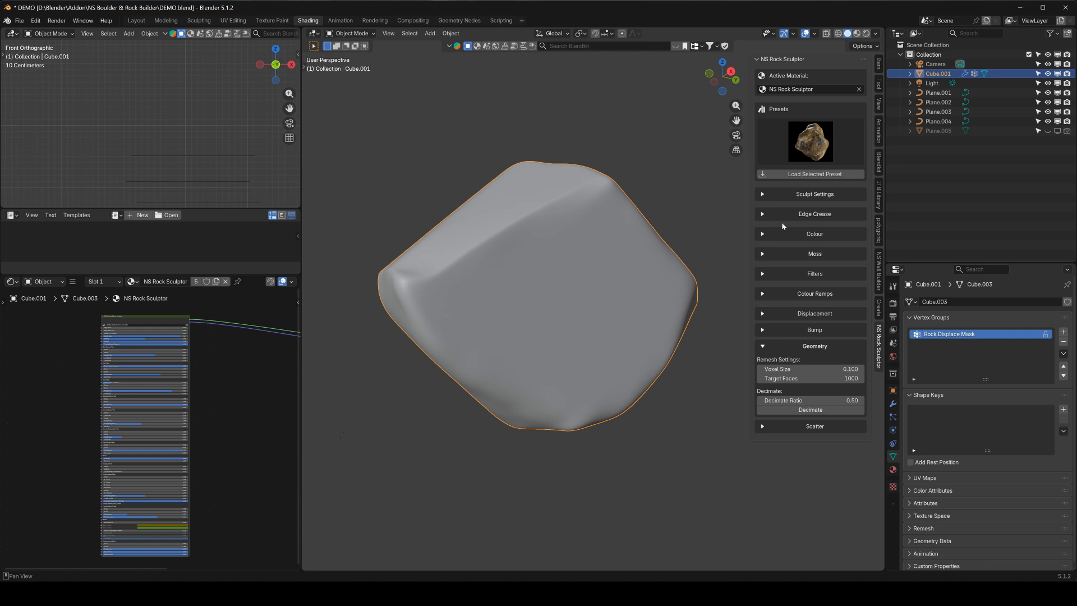
pyautogui.click(764, 194)
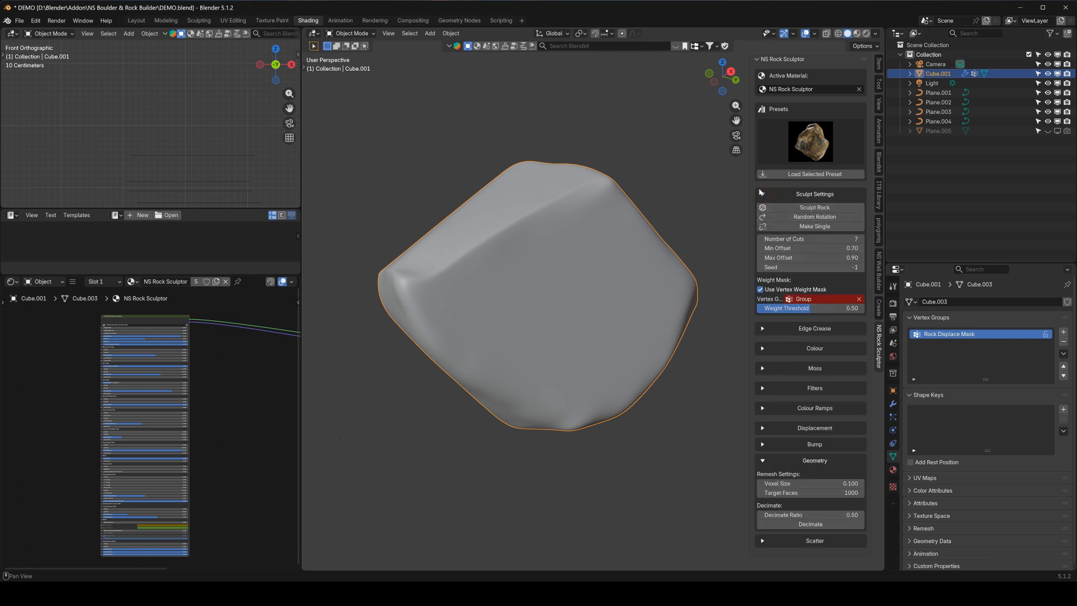
pyautogui.click(775, 196)
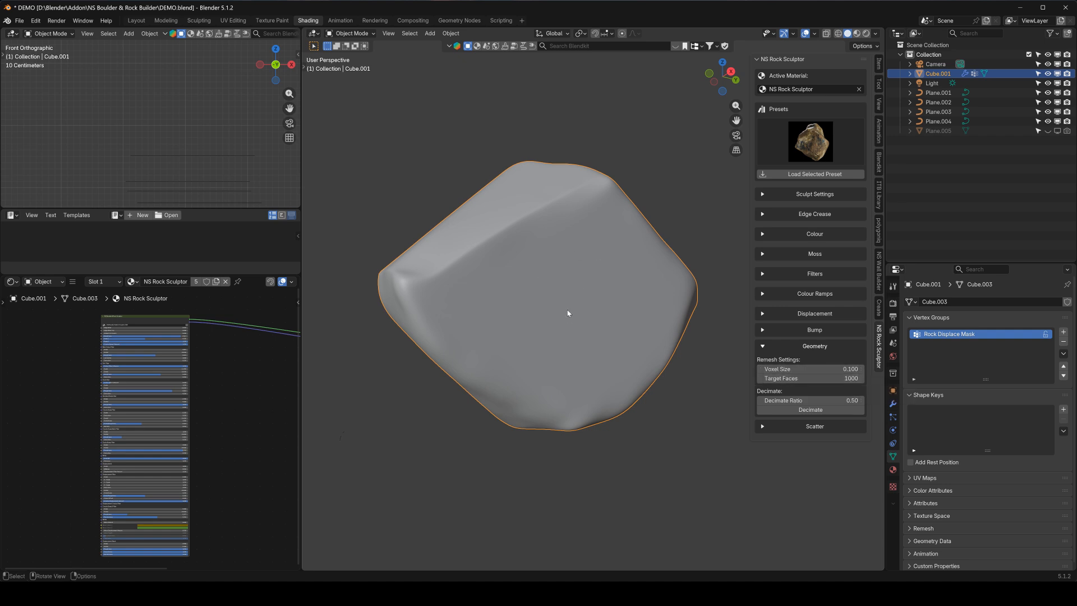
pyautogui.press('Tab')
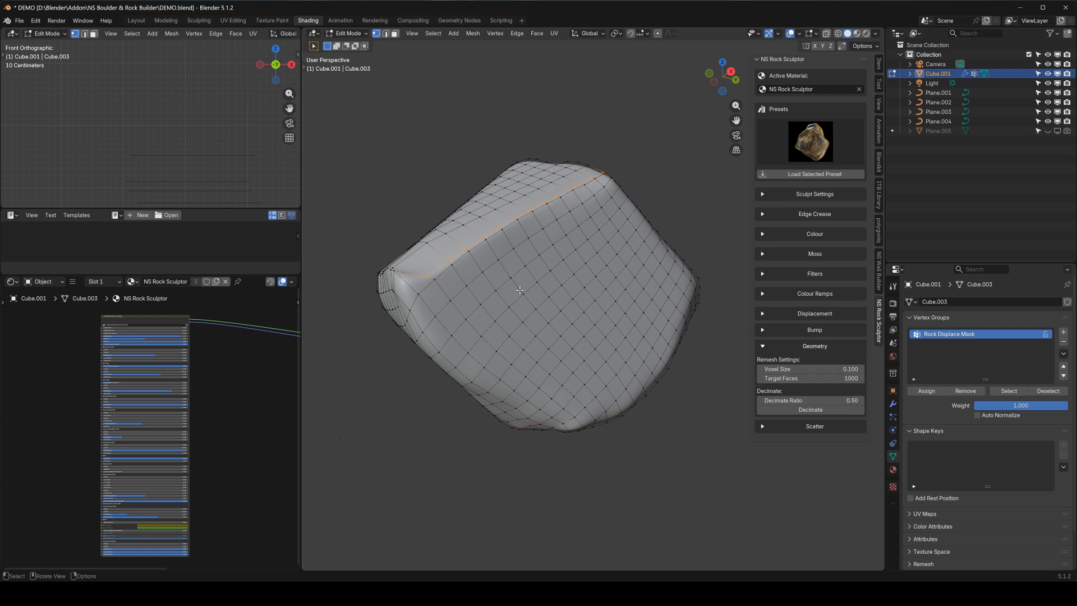
pyautogui.press('Tab')
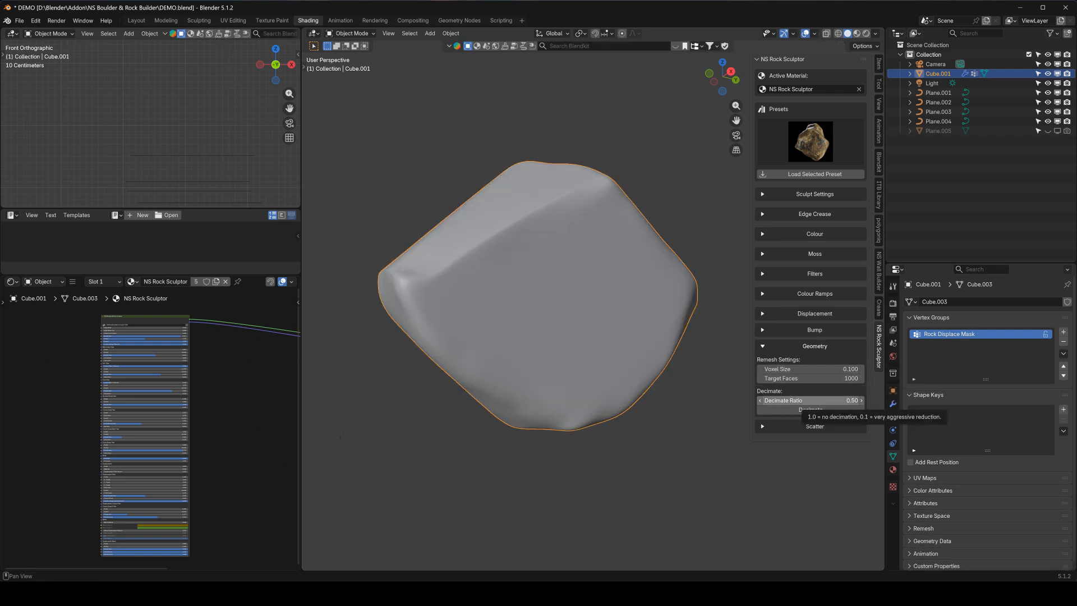
pyautogui.click(816, 400)
pyautogui.press('Return')
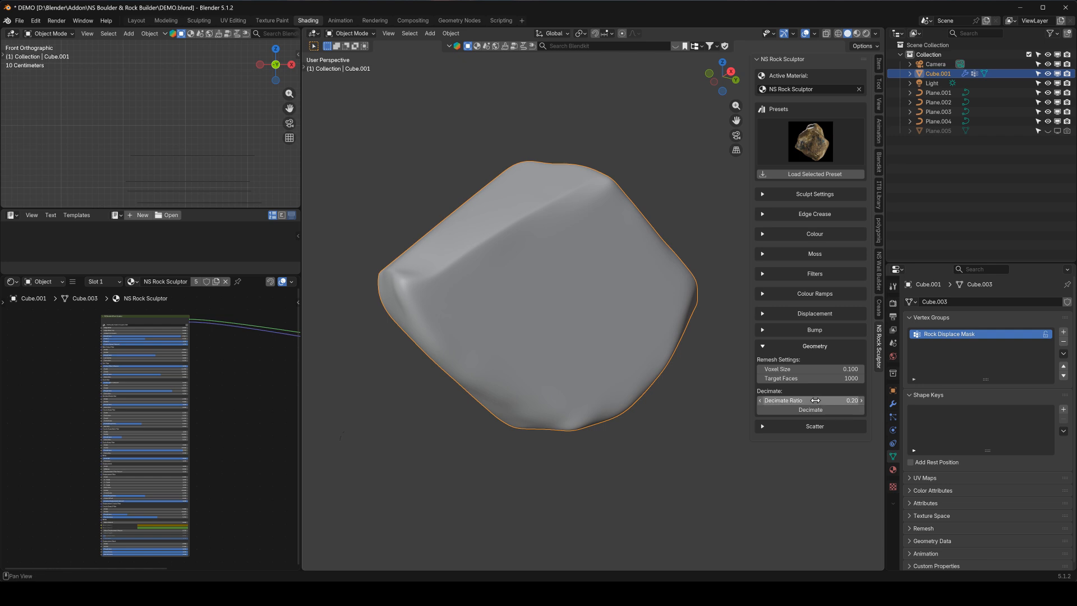
# Display the rock's modifiers, decimate its mesh, and check the reduced topology in Edit Mode
pyautogui.press('Tab')
pyautogui.press('Tab')
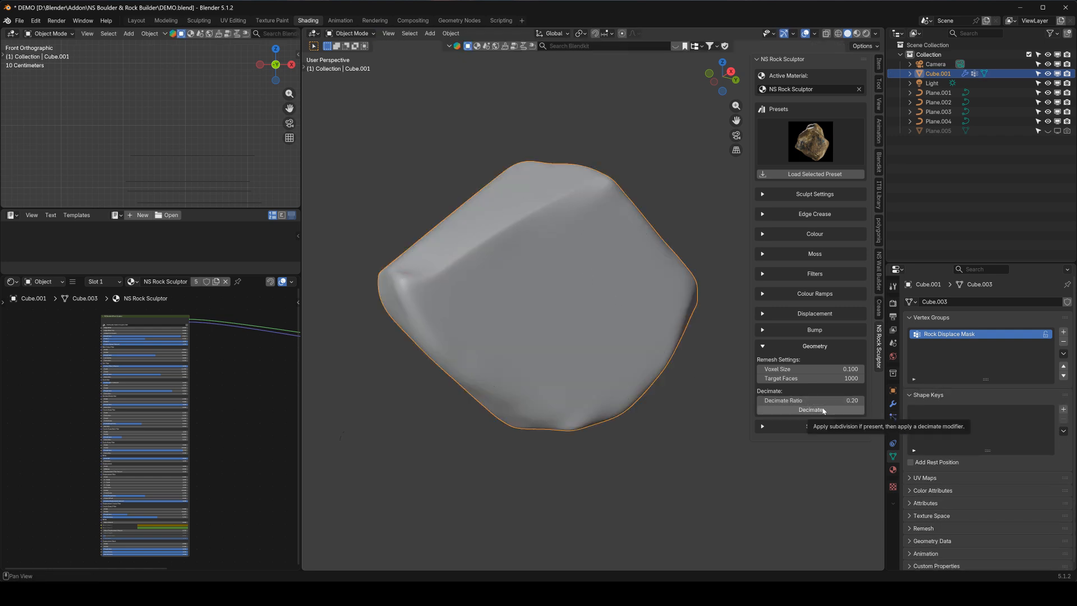
pyautogui.click(893, 404)
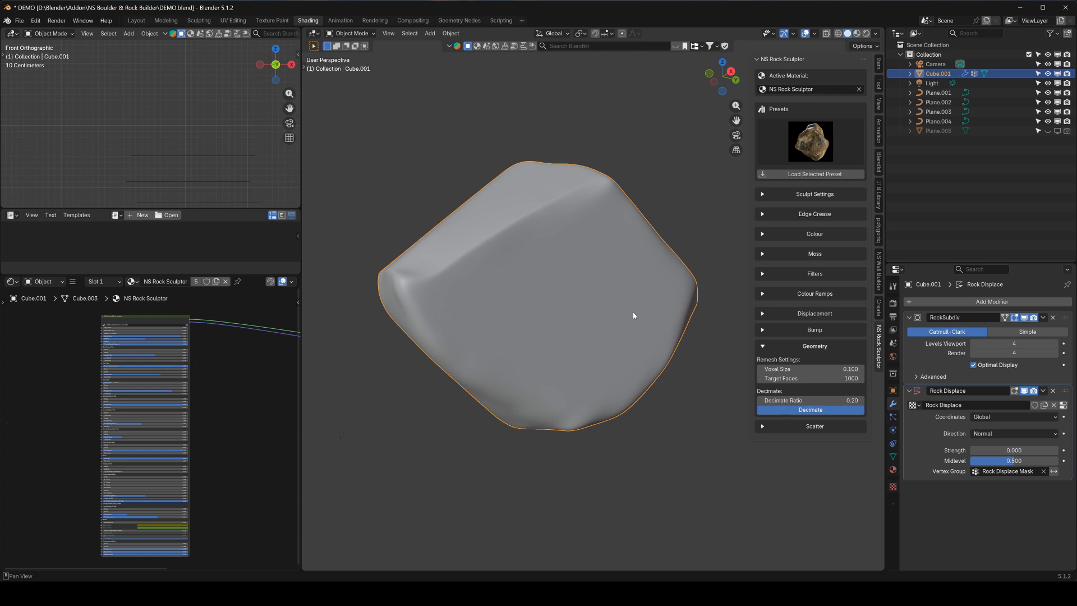
pyautogui.press('Tab')
pyautogui.moveTo(573, 283); pyautogui.dragTo(570, 277, button='middle')
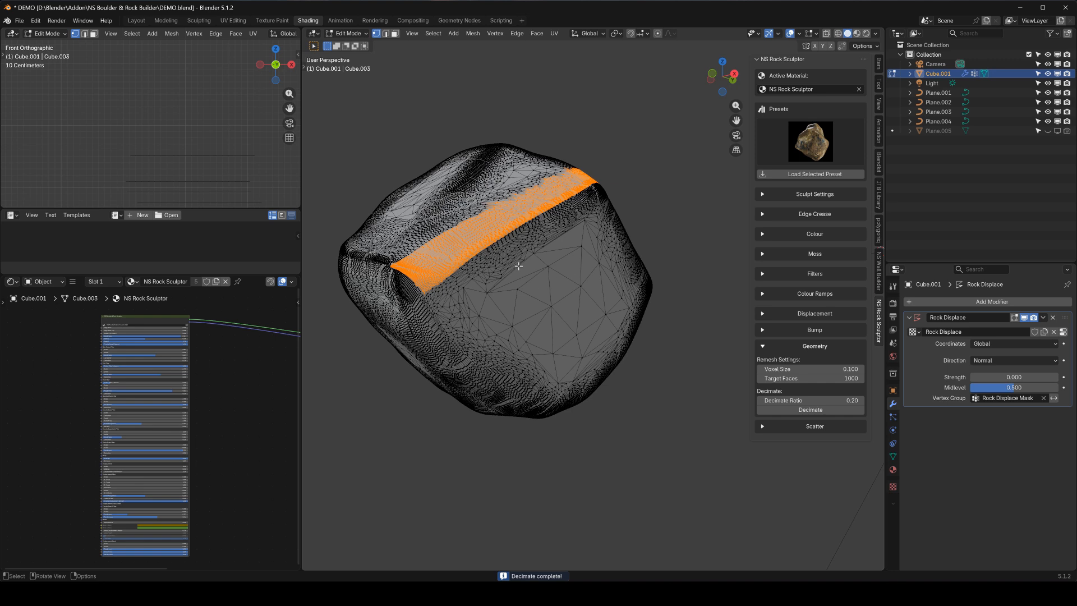
pyautogui.press('Tab')
# Decimate the rock mesh a second time at the same ratio and check its topology
pyautogui.click(820, 410)
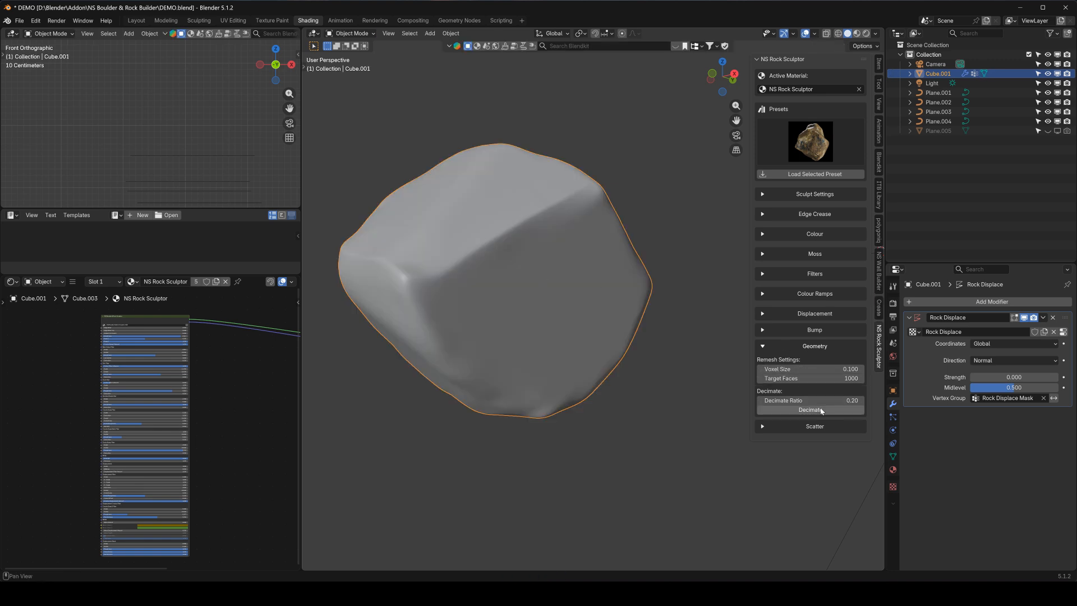
pyautogui.press('Tab')
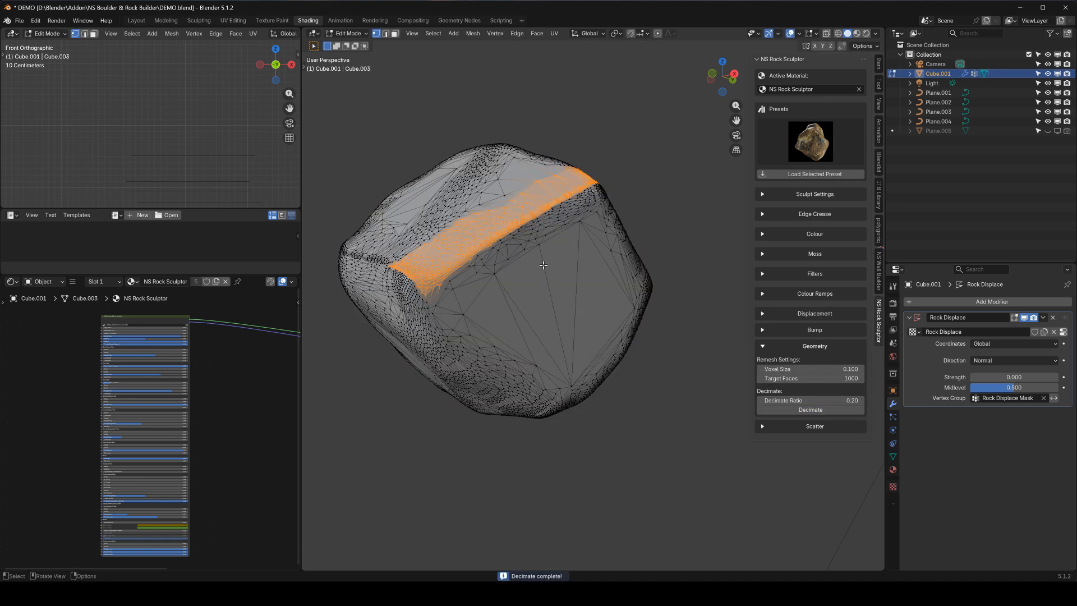
pyautogui.press('Tab')
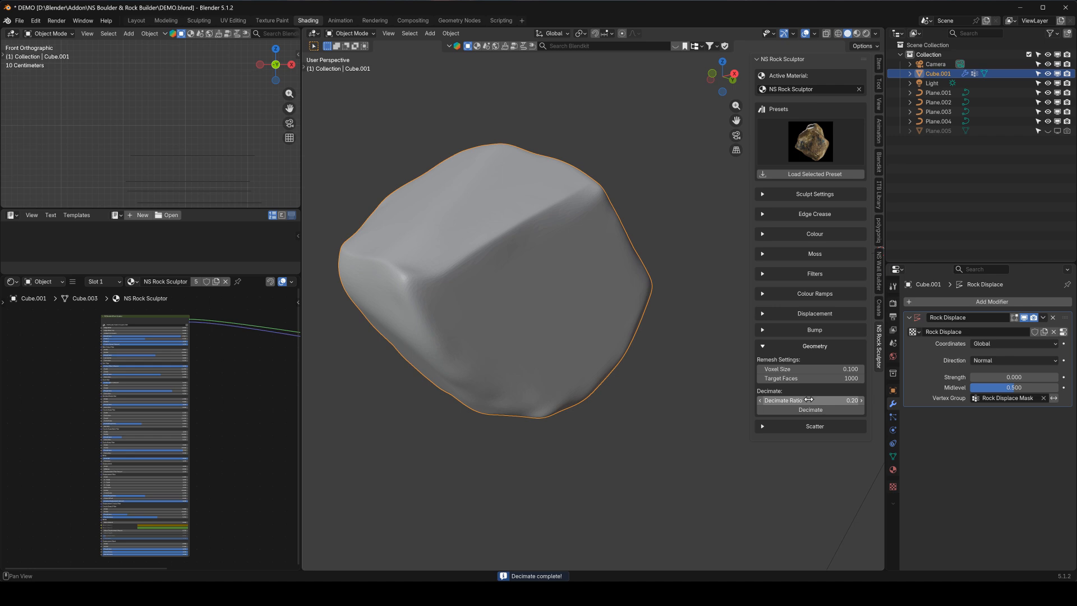
# Decimate the rock mesh a third time and inspect the simplified topology from another side in Edit Mode
pyautogui.click(810, 411)
pyautogui.scroll(-3, 502, 257)
pyautogui.moveTo(503, 254); pyautogui.dragTo(425, 252, button='middle')
pyautogui.press('Tab')
pyautogui.scroll(5, 690, 305)
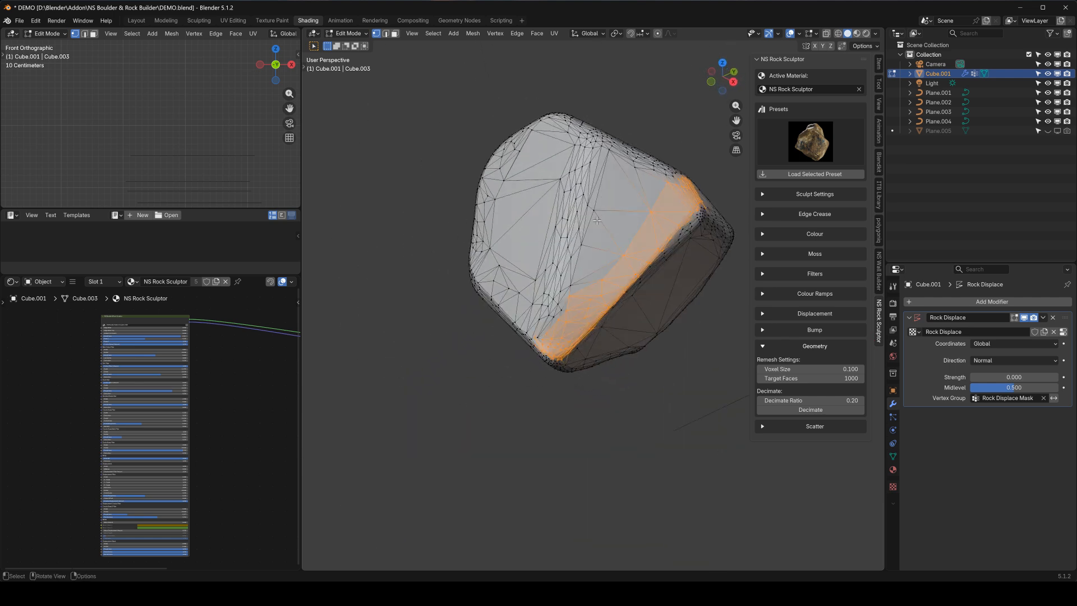
# Clear the mesh selection and try to add a loop cut to the decimated rock
pyautogui.hotkey('alt', 'a')
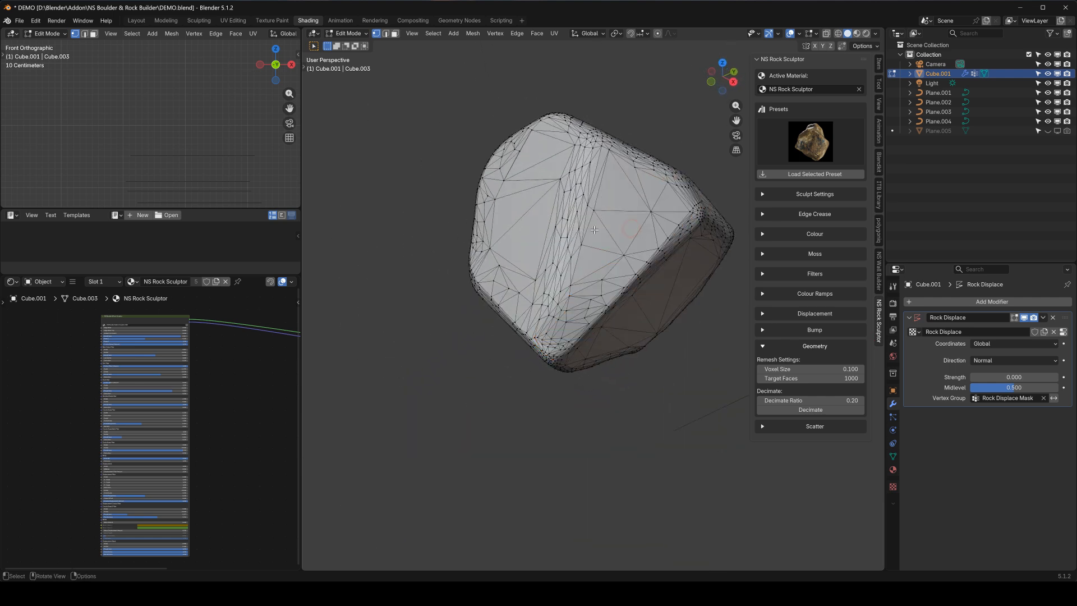
pyautogui.hotkey('ctrl', 'r')
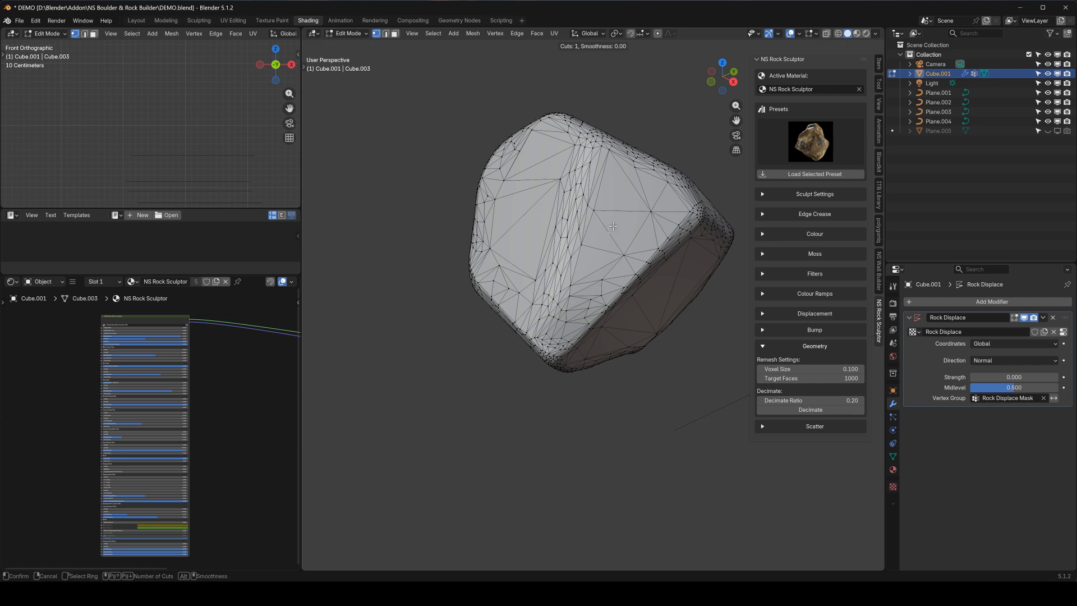
pyautogui.press('Escape')
pyautogui.moveTo(608, 185); pyautogui.dragTo(589, 242, button='middle')
# Return to Object Mode and switch the viewport to rendered shading to show the decimated rock's material
pyautogui.press('Tab')
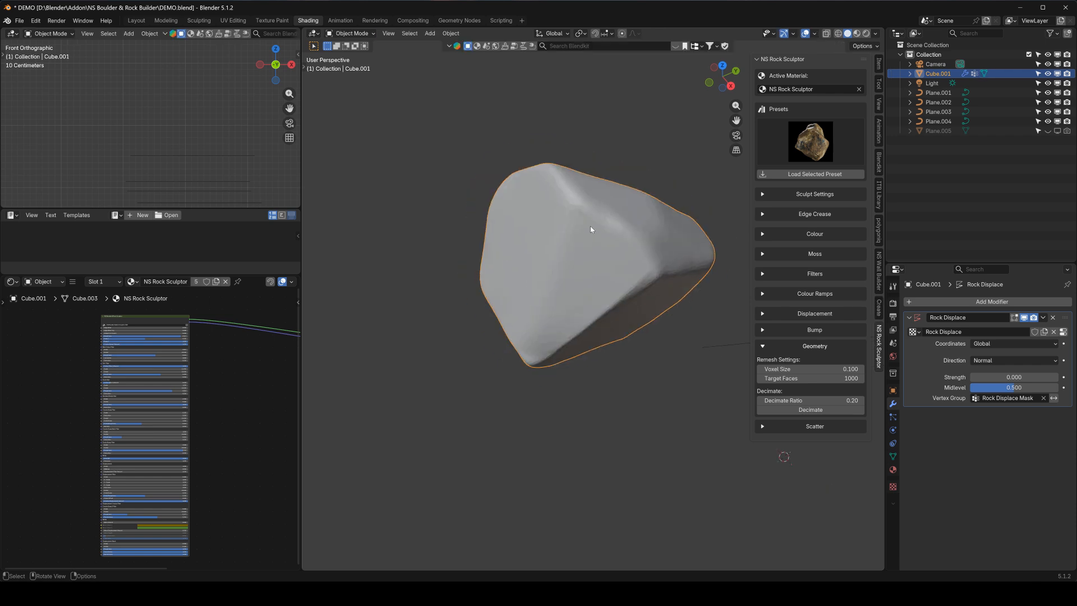
pyautogui.click(866, 33)
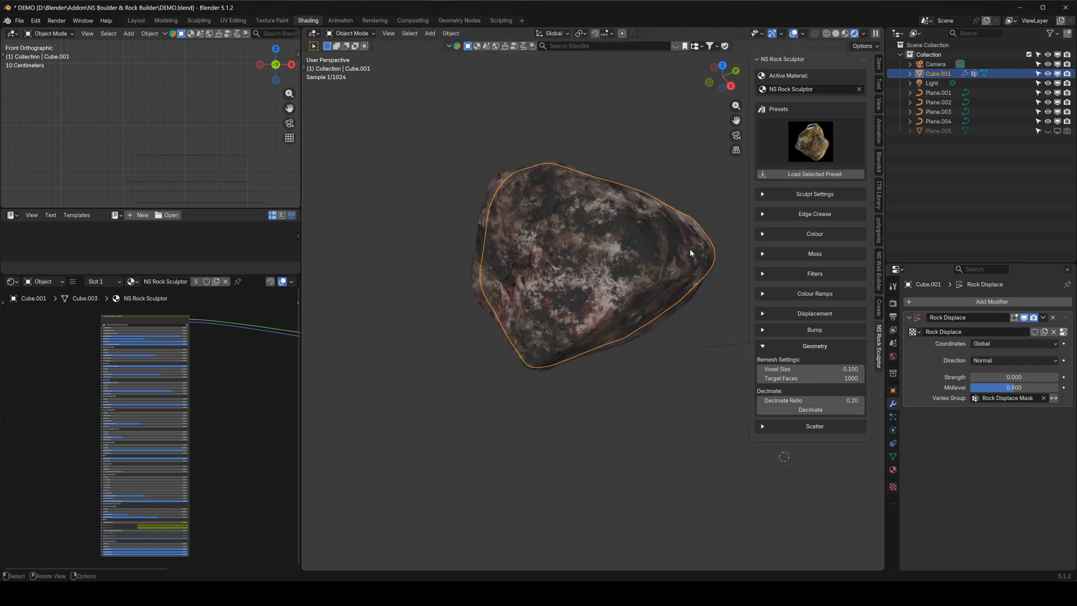
pyautogui.moveTo(602, 235); pyautogui.dragTo(594, 278, button='middle')
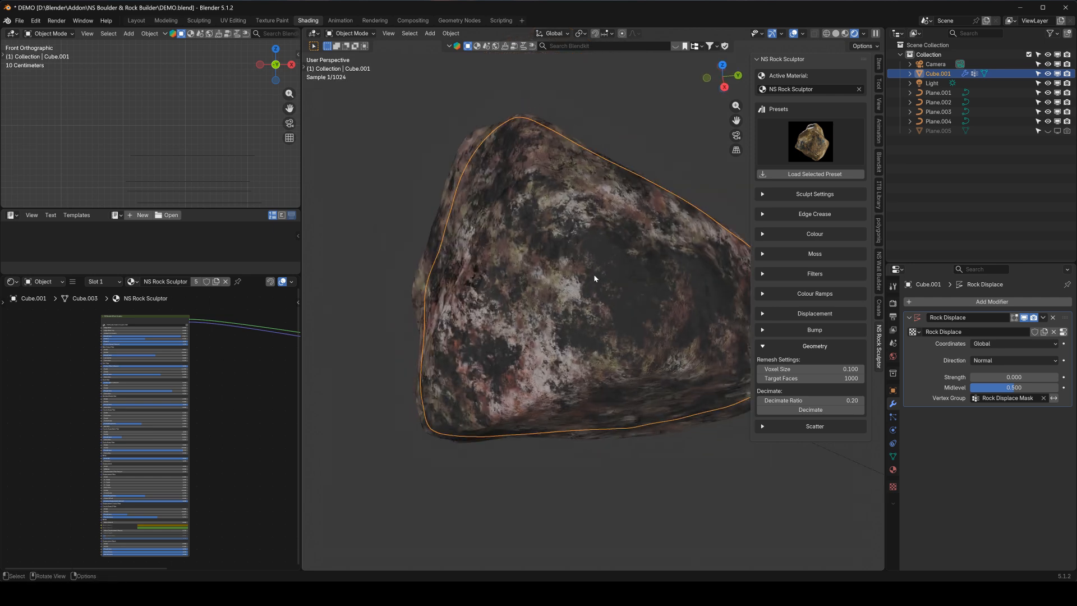
# Test the material's Edge Wear at 1.000 against the fully selected mesh, and reset it to its default
pyautogui.click(763, 235)
pyautogui.moveTo(785, 364); pyautogui.dragTo(866, 364)
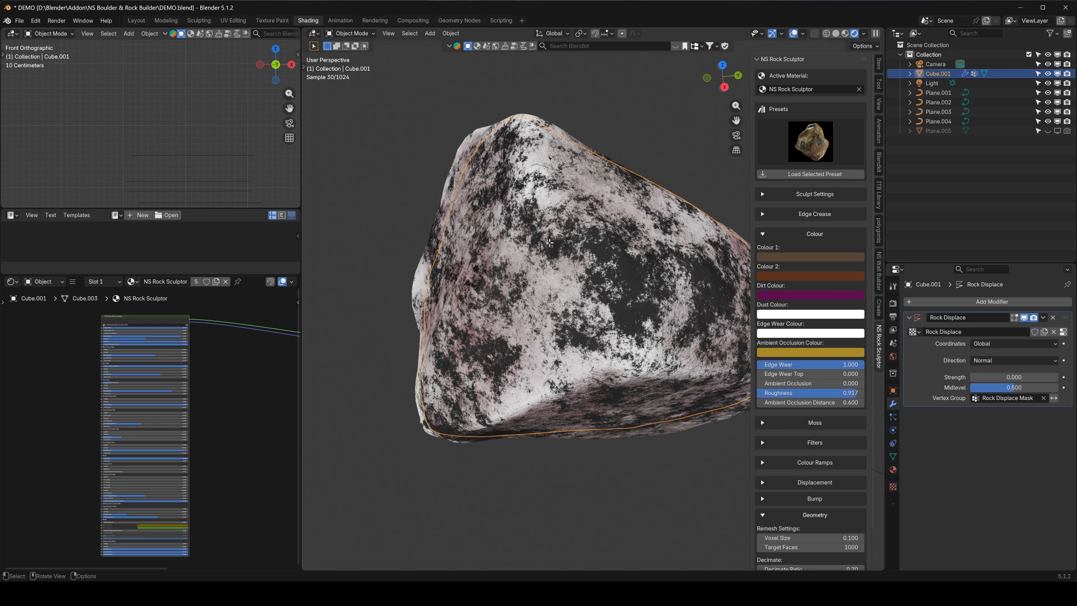
pyautogui.press('Tab')
pyautogui.press('a')
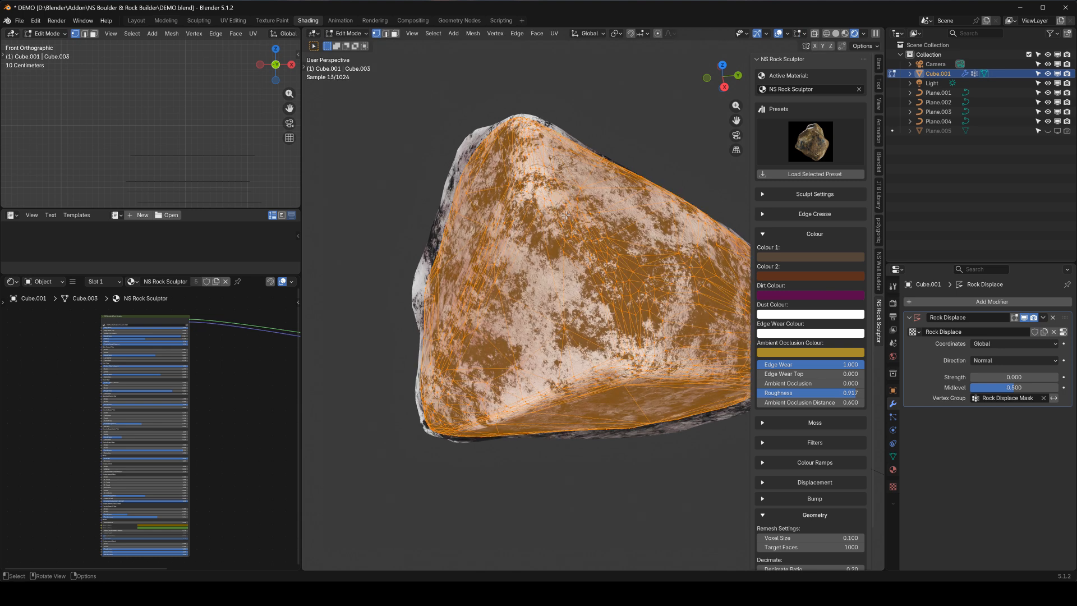
pyautogui.press('Tab')
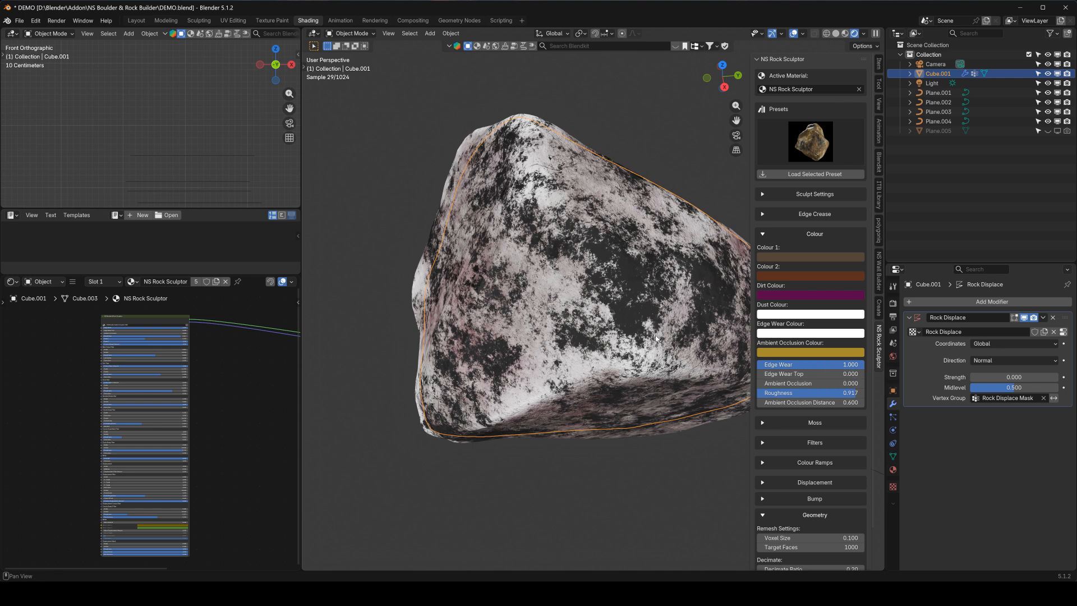
pyautogui.press('BackSpace')
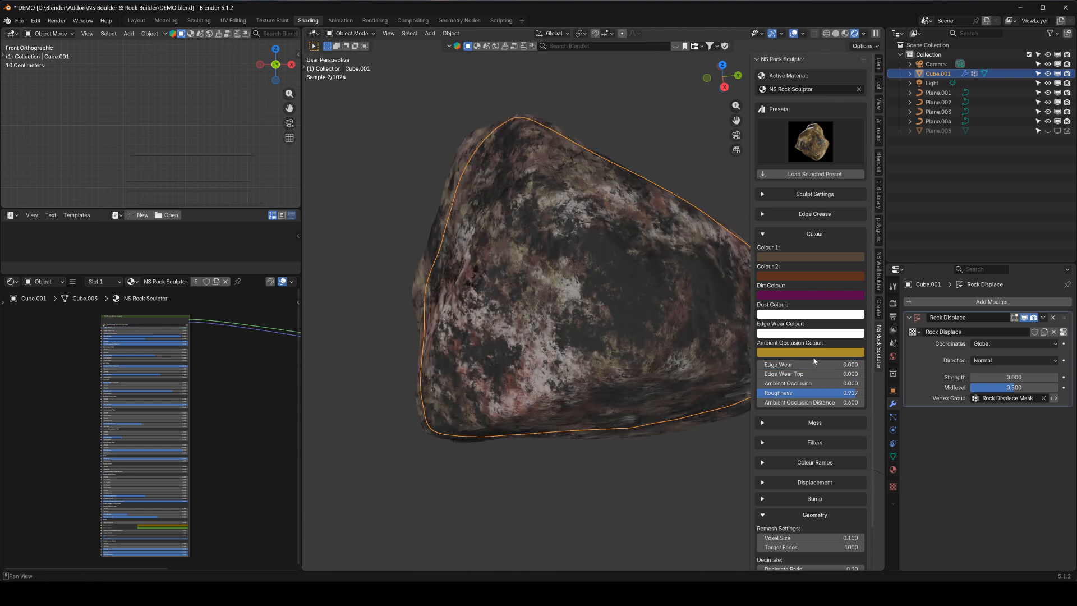
# Inspect the decimated mesh's wireframe over the rendered rock material in Edit Mode
pyautogui.scroll(-3, 618, 266)
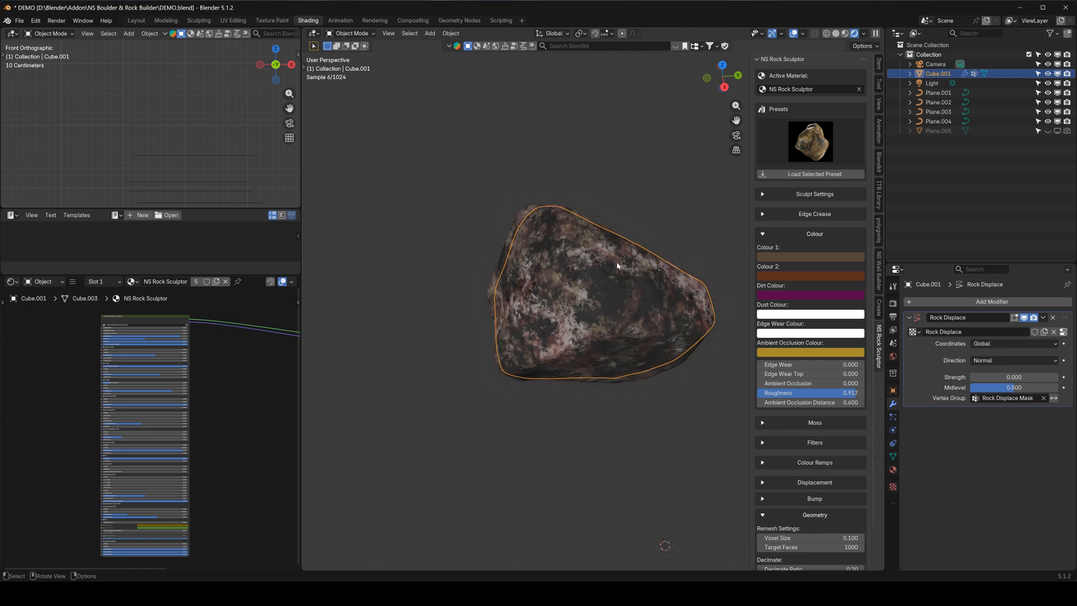
pyautogui.press('Tab')
pyautogui.scroll(2, 614, 283)
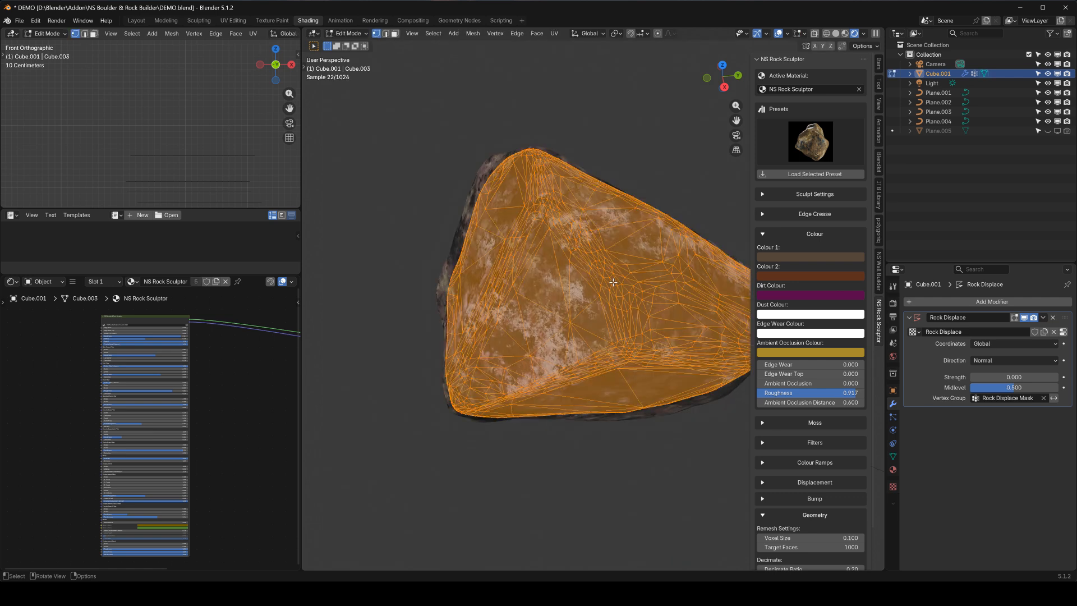
# Return to Object Mode, collapse the Colour and Geometry settings, and expand the Scatter settings
pyautogui.press('Tab')
pyautogui.scroll(-2, 603, 297)
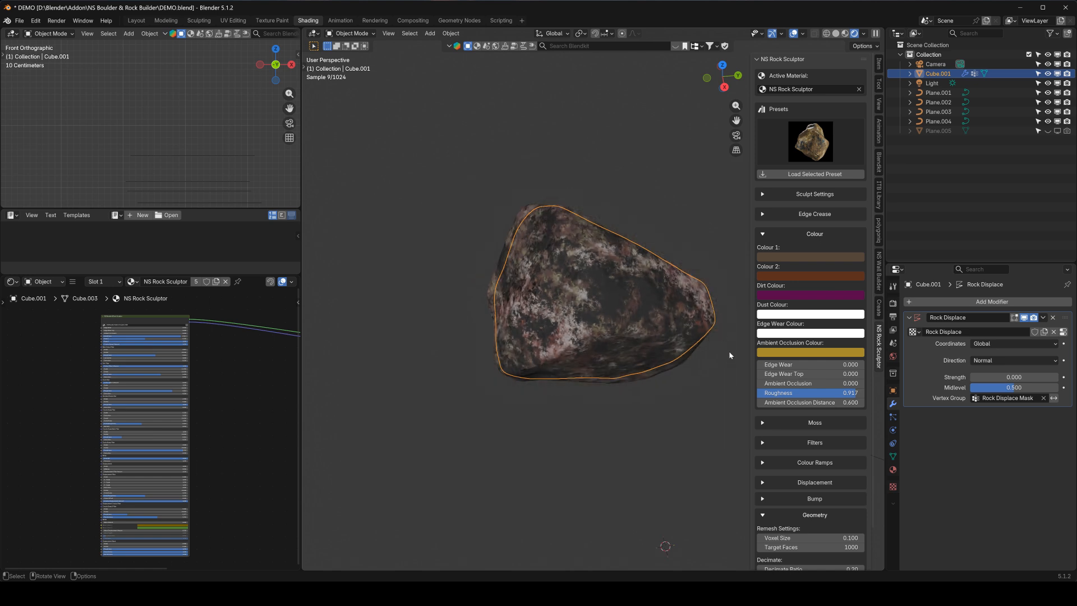
pyautogui.click(761, 235)
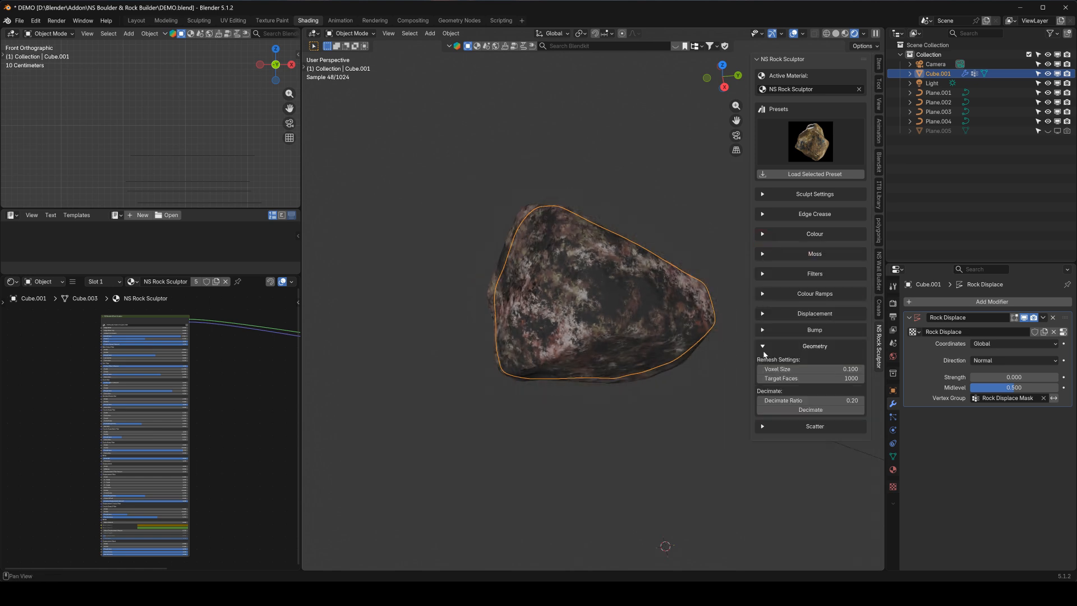
pyautogui.click(762, 347)
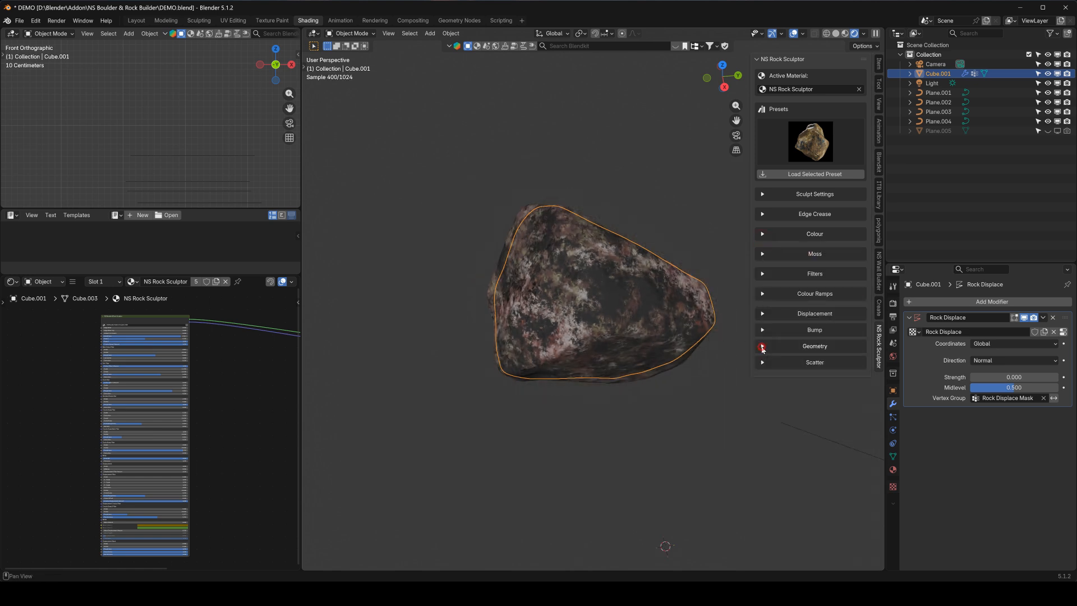
pyautogui.click(763, 363)
# Delete the decimated rock from the scene
pyautogui.scroll(-5, 634, 281)
pyautogui.press('KP_1')
pyautogui.scroll(-6, 631, 295)
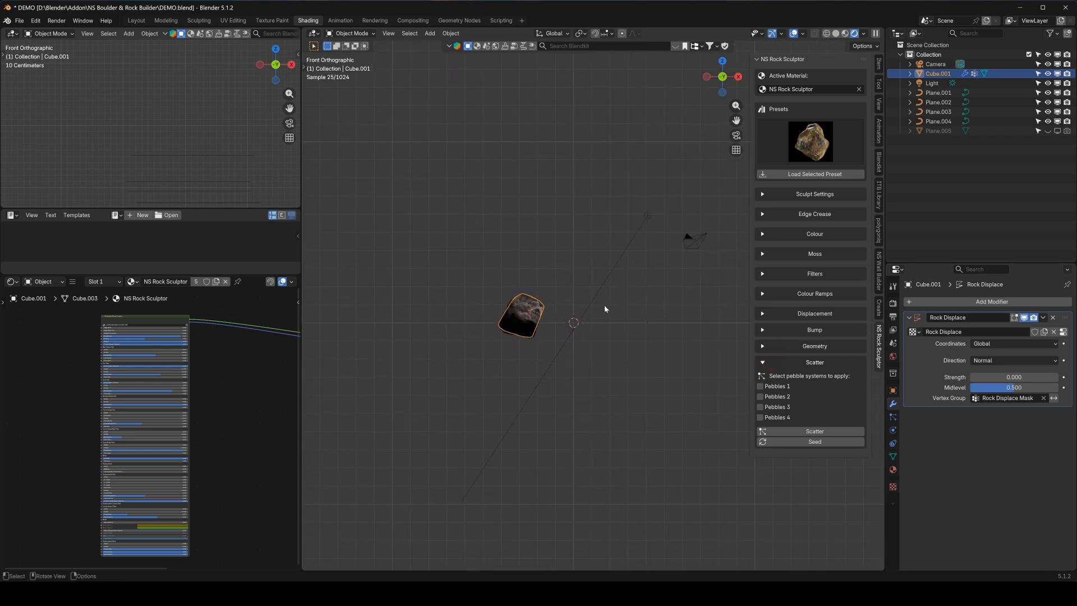
pyautogui.keyDown('shift'); pyautogui.moveTo(648, 308); pyautogui.dragTo(531, 296, button='middle'); pyautogui.keyUp('shift')
pyautogui.scroll(5, 562, 292)
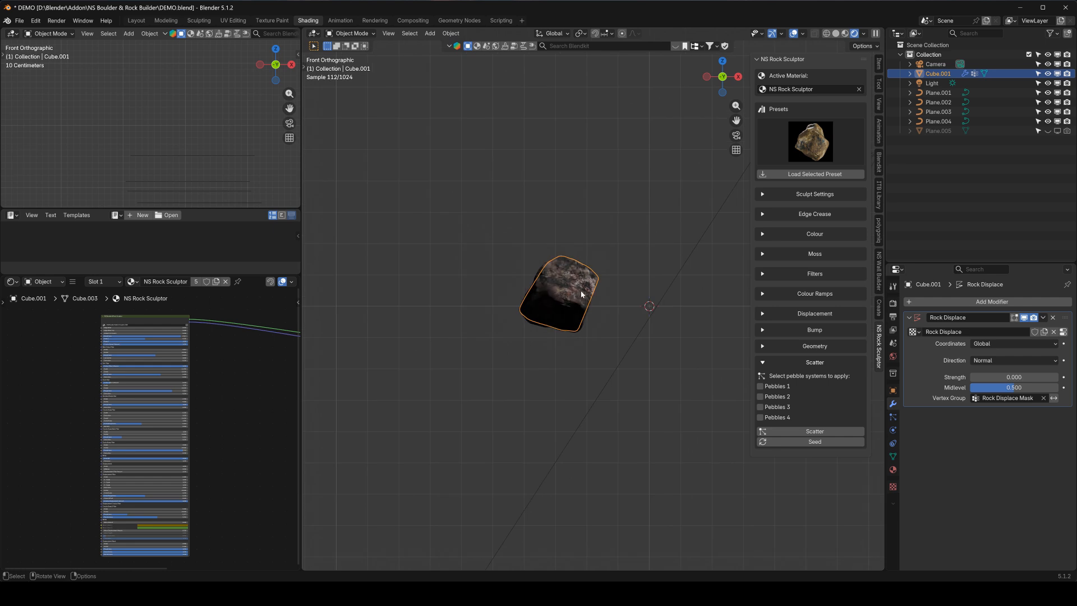
pyautogui.press('x')
pyautogui.click(617, 260)
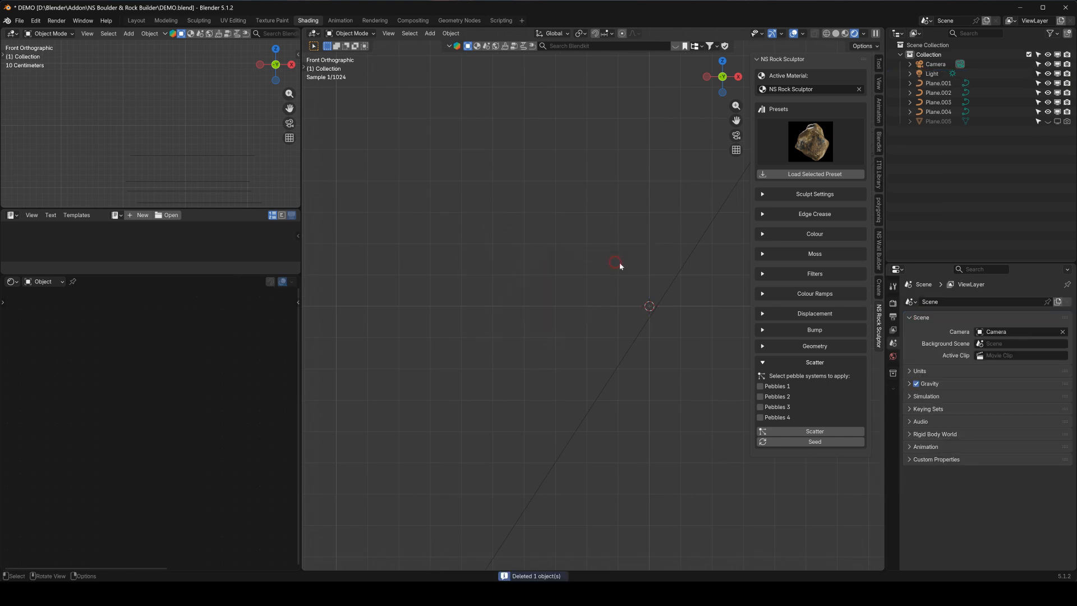
# Add a mesh plane and scale it up into a wide ground surface
pyautogui.moveTo(604, 251); pyautogui.dragTo(597, 237, button='middle')
pyautogui.hotkey('shift', 'a')
pyautogui.moveTo(599, 235)
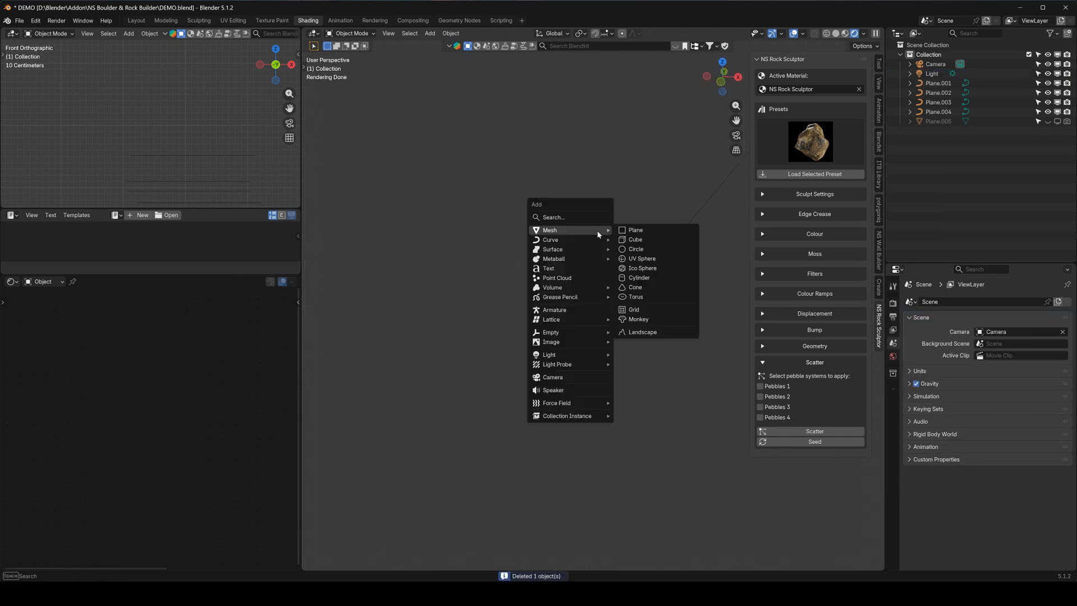
pyautogui.click(636, 235)
pyautogui.press('s')
pyautogui.click(675, 324)
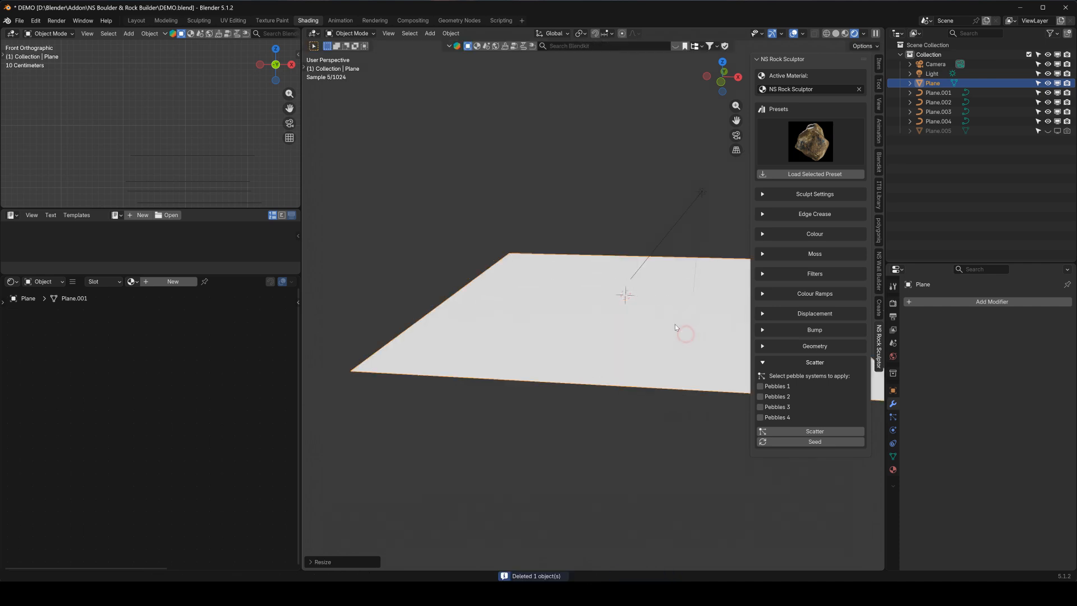
# Apply all transforms to the enlarged ground plane
pyautogui.moveTo(675, 232); pyautogui.dragTo(649, 261, button='middle')
pyautogui.press('q')
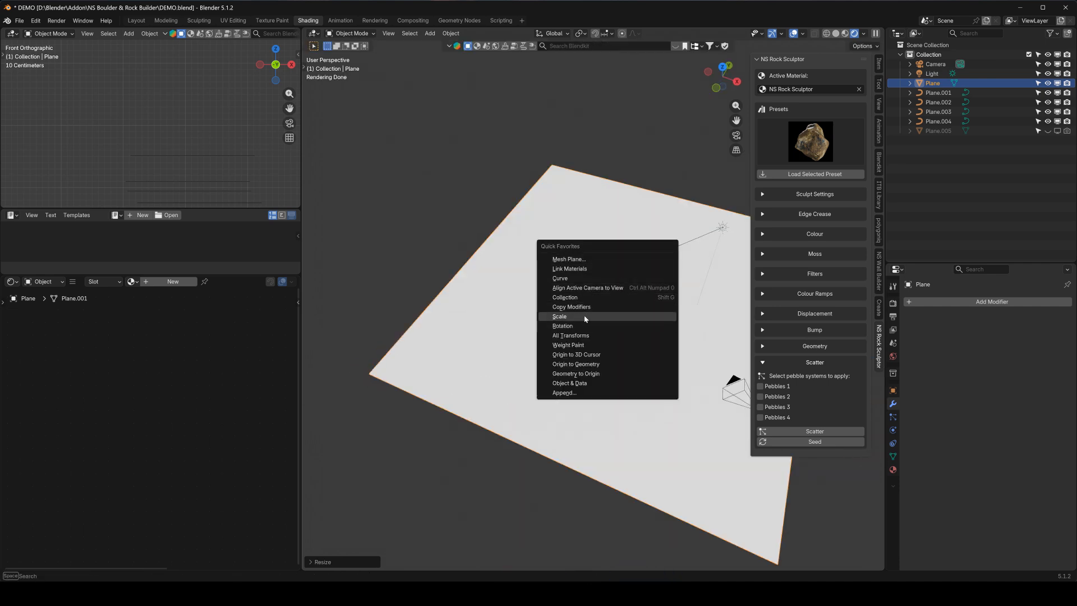
pyautogui.click(588, 335)
# Subdivide the whole ground plane six times in Edit Mode and return to Object Mode
pyautogui.press('Tab')
pyautogui.rightClick(620, 254)
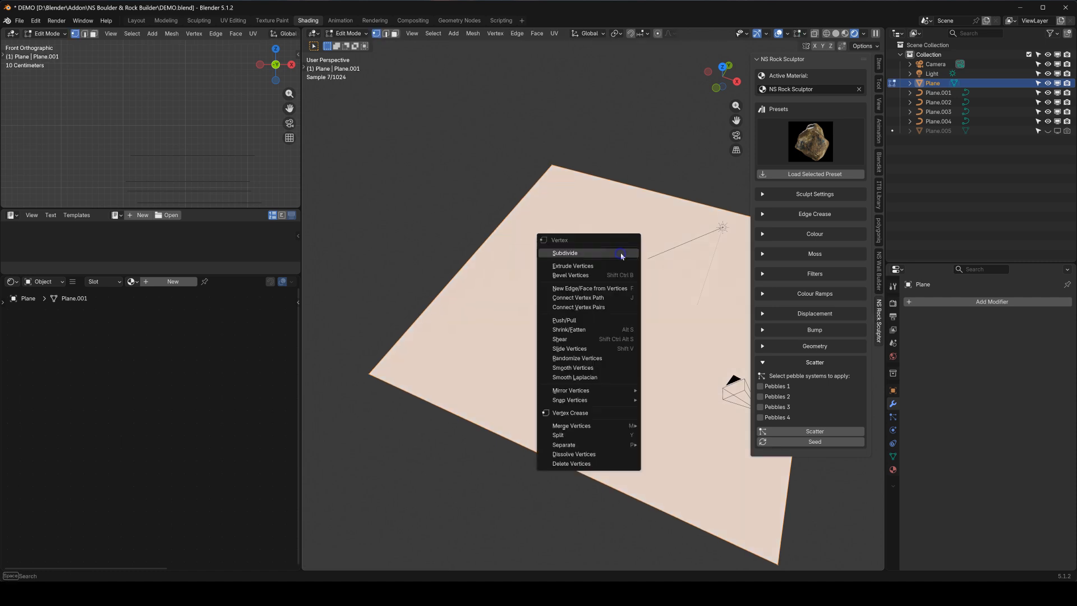
pyautogui.click(566, 253)
pyautogui.rightClick(527, 232)
pyautogui.click(533, 233)
pyautogui.rightClick(533, 234)
pyautogui.click(533, 233)
pyautogui.rightClick(533, 233)
pyautogui.click(533, 234)
pyautogui.rightClick(534, 233)
pyautogui.click(534, 233)
pyautogui.rightClick(534, 233)
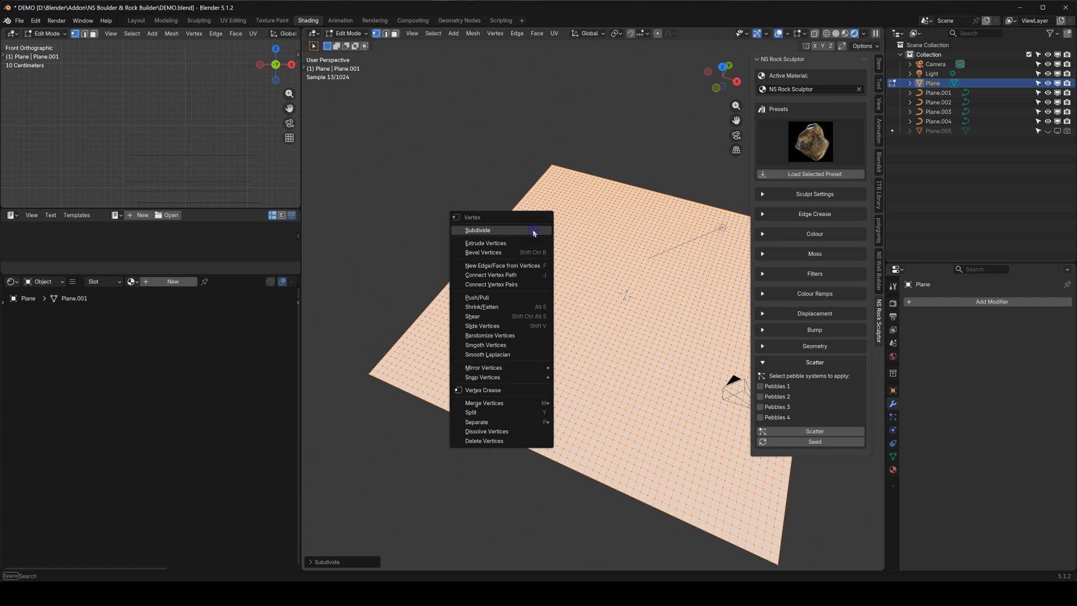
pyautogui.click(534, 233)
pyautogui.press('Tab')
# Scatter the Pebbles 1 system over the ground plane
pyautogui.moveTo(628, 281); pyautogui.dragTo(775, 361, button='middle')
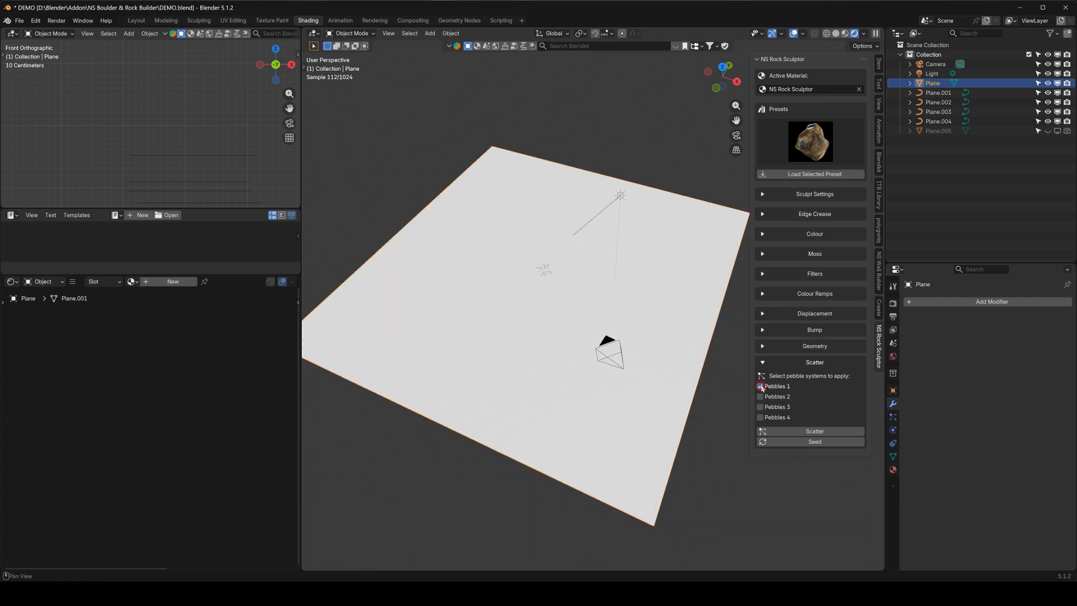
pyautogui.click(817, 431)
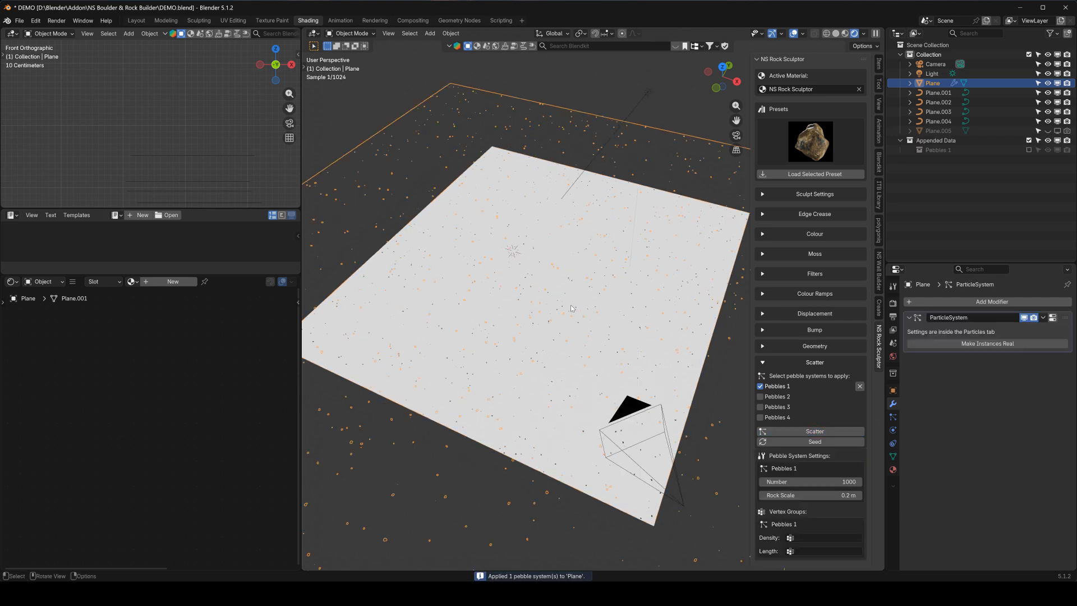
pyautogui.scroll(3, 554, 422)
pyautogui.scroll(-1, 554, 422)
pyautogui.scroll(5, 554, 422)
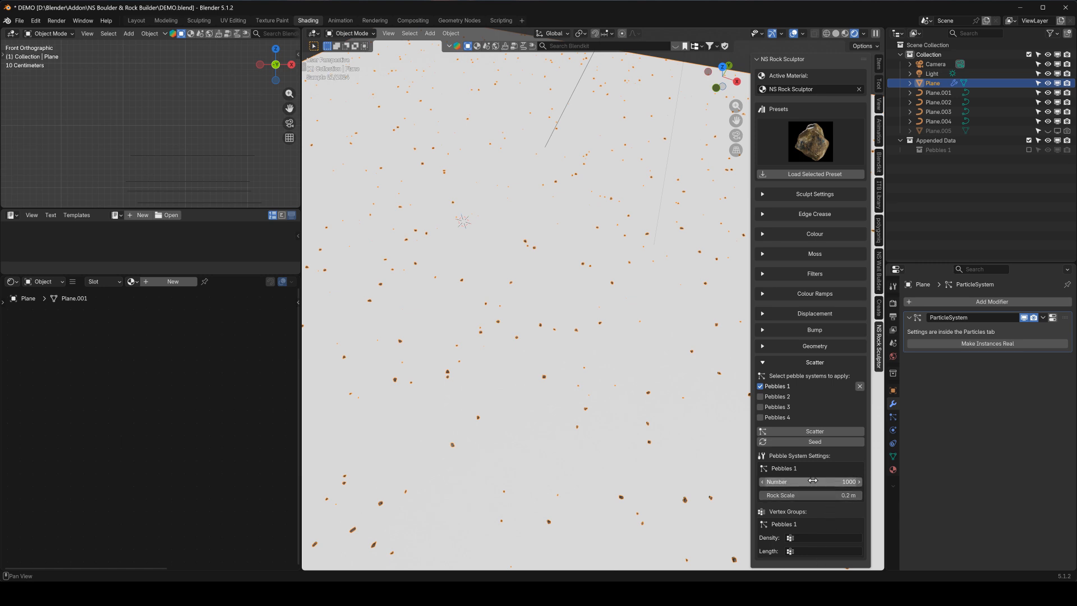
# Set the Pebbles 1 system's Rock Scale to 1 m and its Number to 3000
pyautogui.click(801, 493)
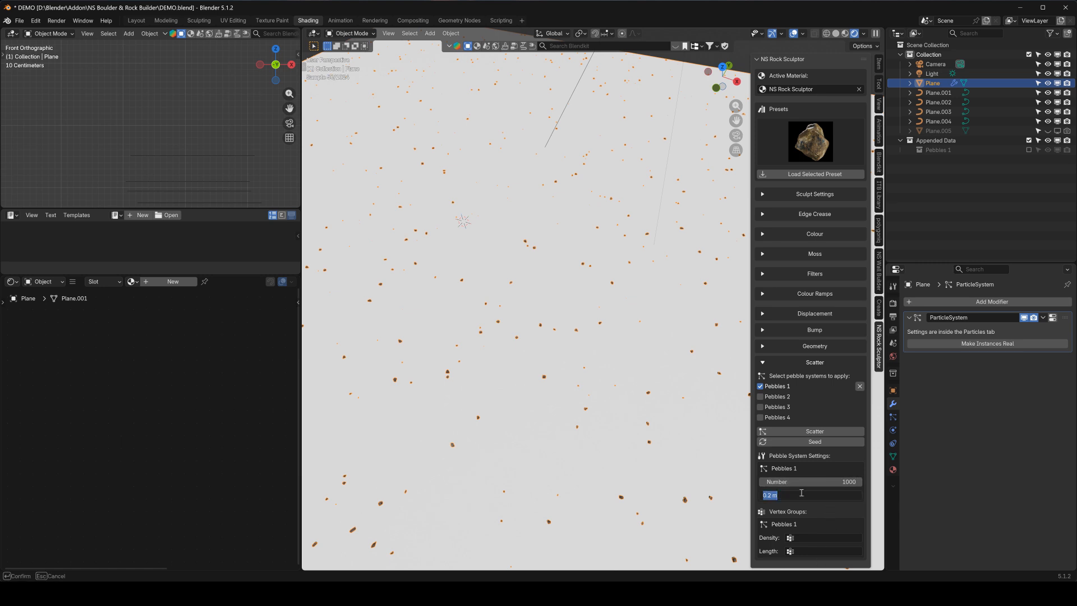
pyautogui.write('1')
pyautogui.press('Return')
pyautogui.scroll(-3, 563, 324)
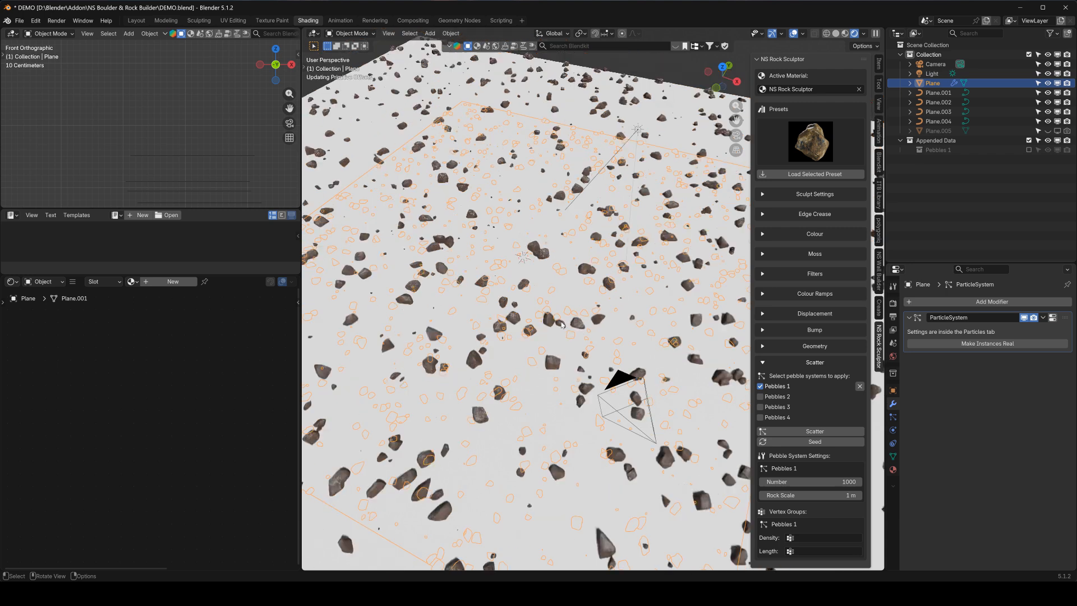
pyautogui.click(832, 477)
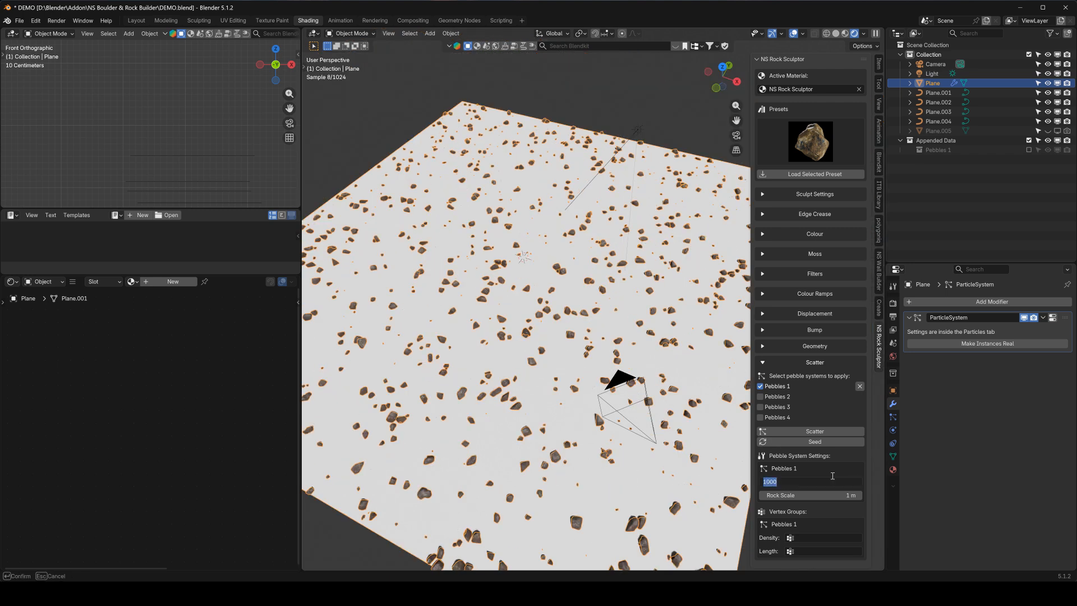
pyautogui.write('300')
pyautogui.press('Return')
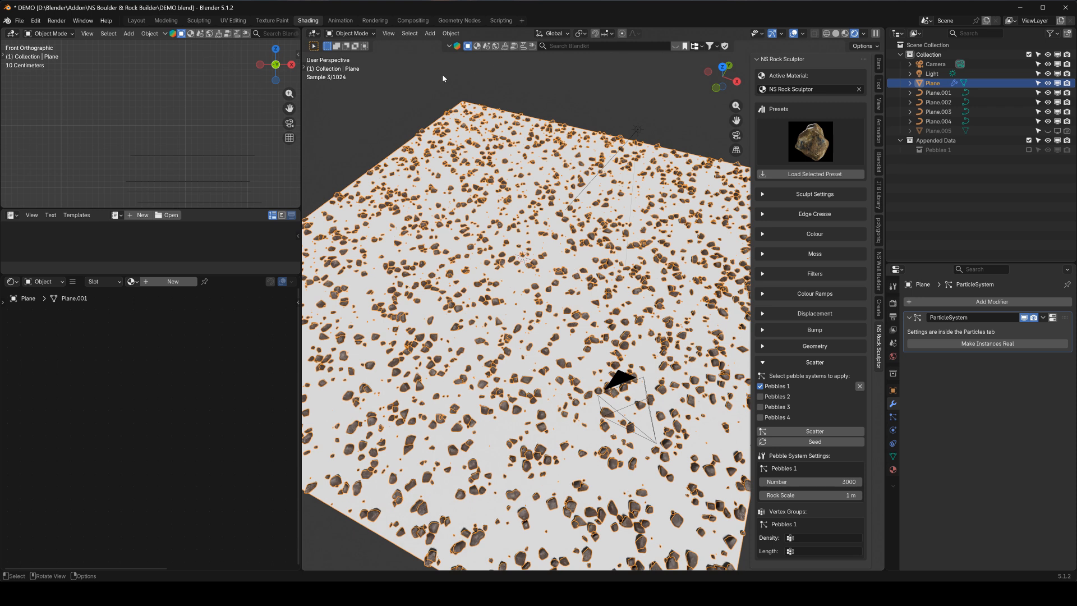
# Deselect the plane to inspect the scattered pebbles, and remove the Pebbles 1 system from it
pyautogui.click(419, 115)
pyautogui.moveTo(583, 157); pyautogui.dragTo(547, 314, button='middle')
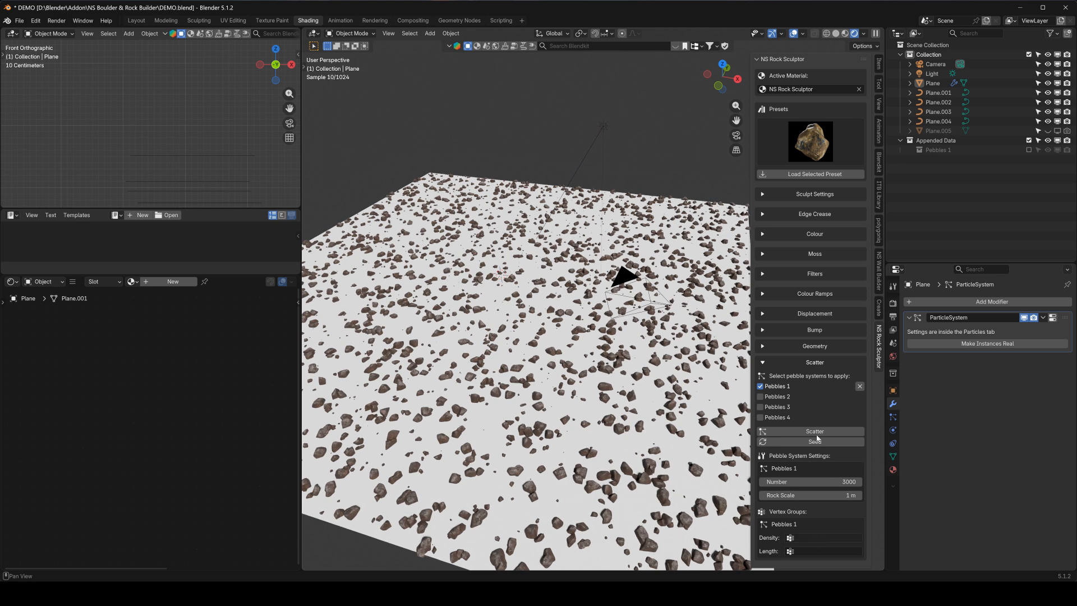
pyautogui.click(859, 383)
# Switch the plane to Weight Paint and paint a patch of weight 1.000 around its middle
pyautogui.press('q')
pyautogui.click(522, 306)
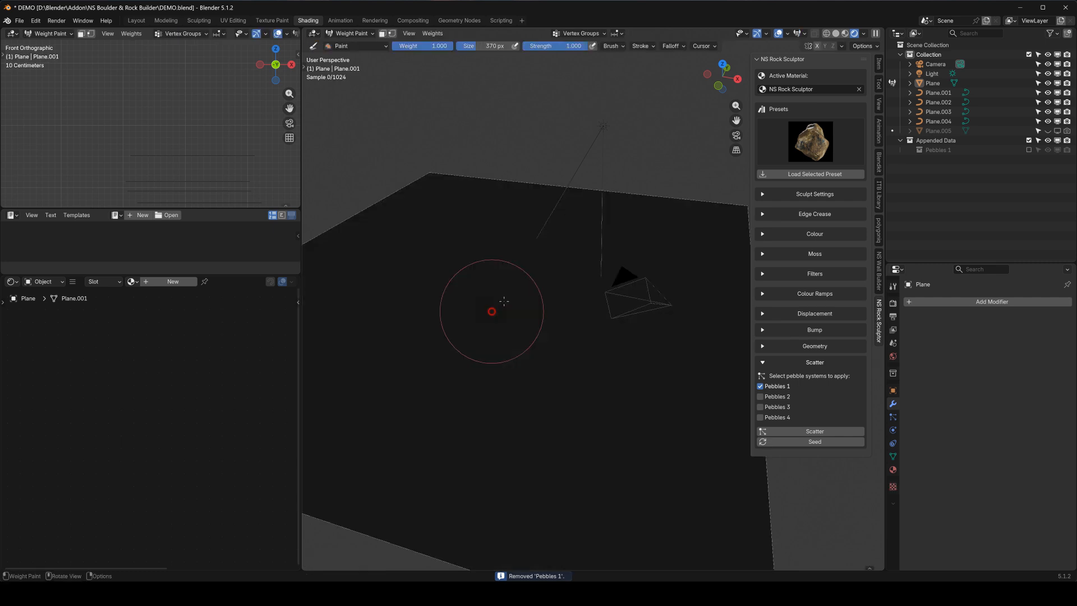
pyautogui.moveTo(543, 298)
pyautogui.mouseDown()
pyautogui.moveTo(520, 319)
pyautogui.moveTo(397, 324)
pyautogui.moveTo(572, 314)
pyautogui.mouseUp()
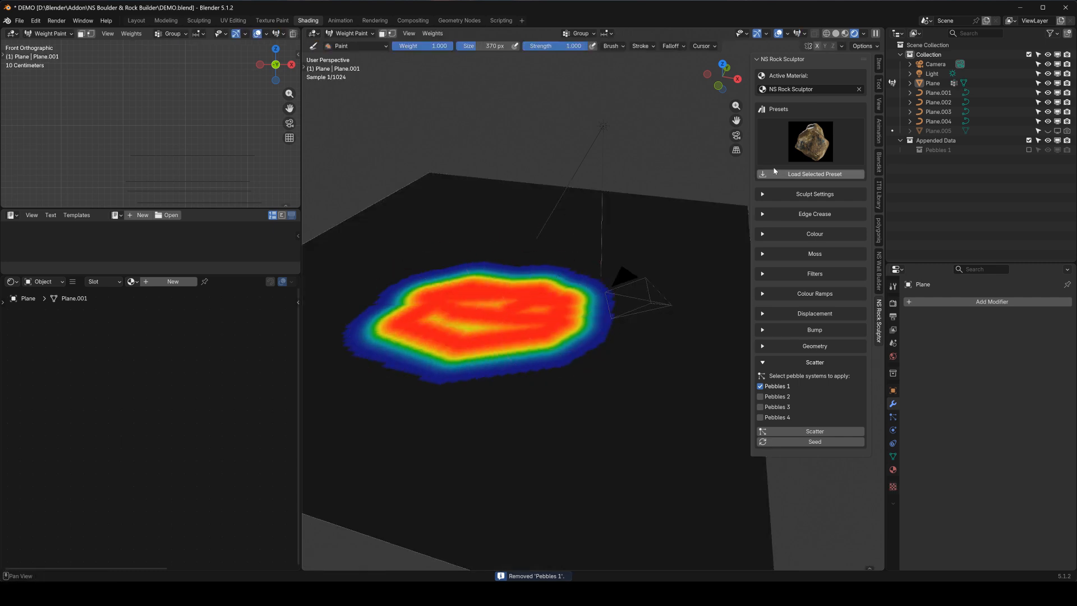
# Load the selected rock preset into the scene, return to Object Mode, and select the ground plane
pyautogui.click(810, 173)
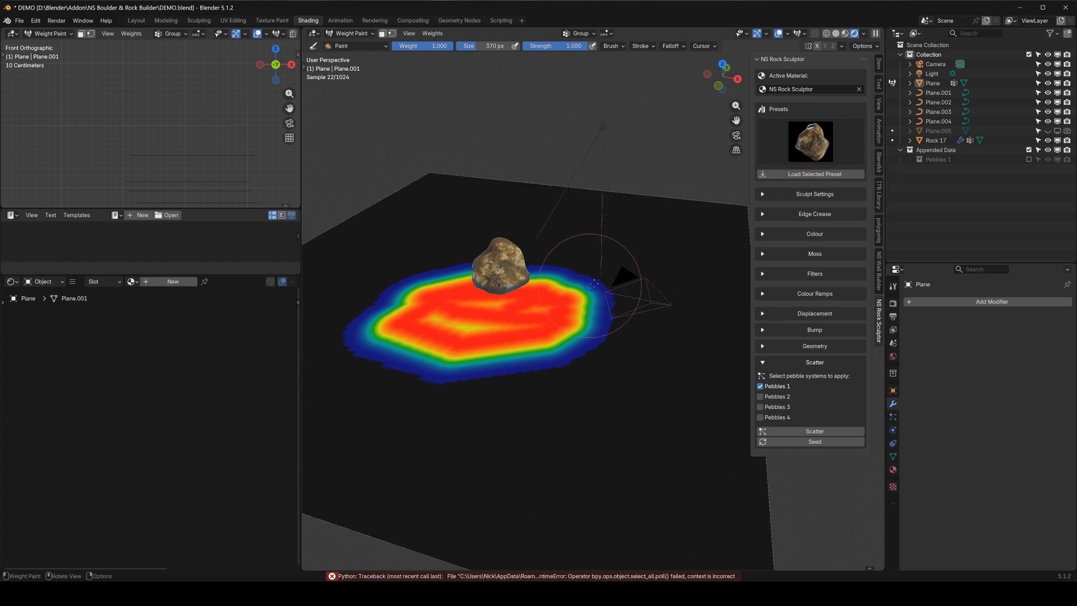
pyautogui.press('q')
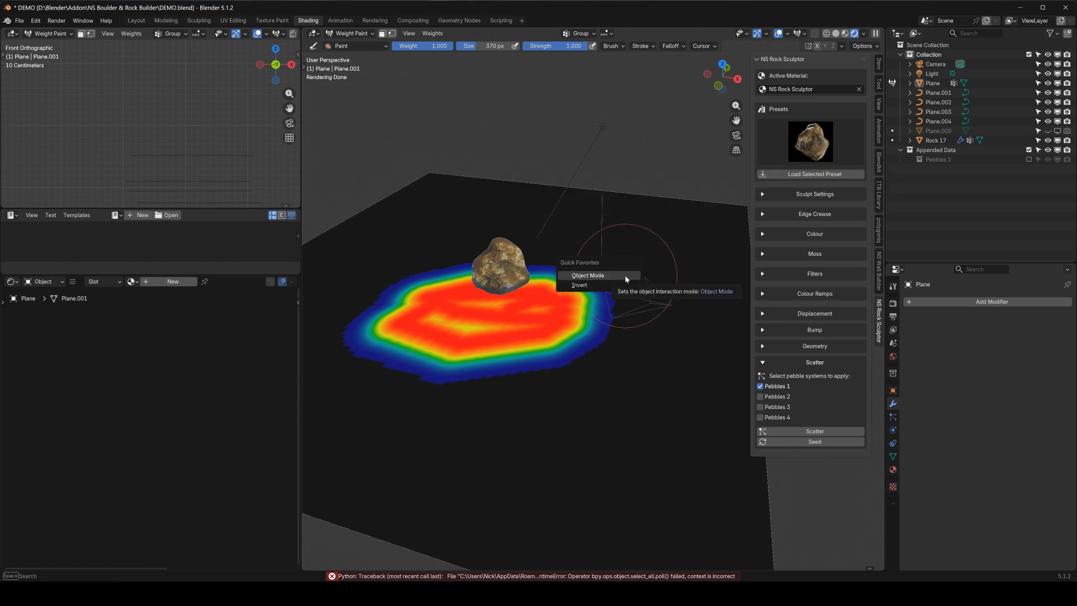
pyautogui.click(629, 278)
pyautogui.click(574, 295)
# Weight-paint the plane around the rock, clear a gap in front, smooth the weights with a 482 px brush, and return to Object Mode
pyautogui.keyDown('shift'); pyautogui.moveTo(491, 287); pyautogui.dragTo(559, 330, button='middle'); pyautogui.keyUp('shift')
pyautogui.scroll(3, 595, 328)
pyautogui.press('q')
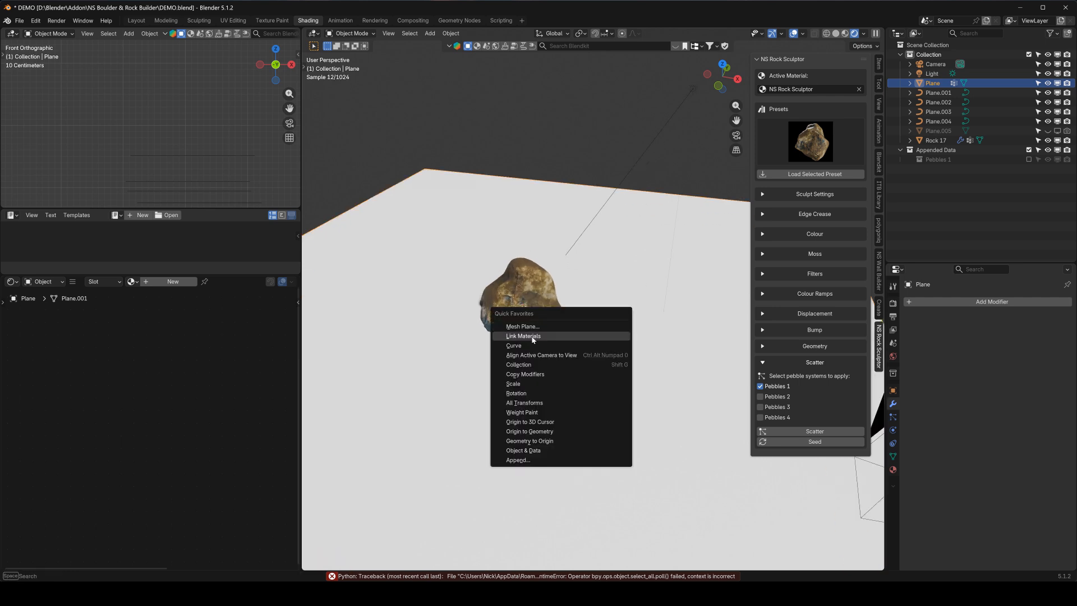
pyautogui.click(533, 413)
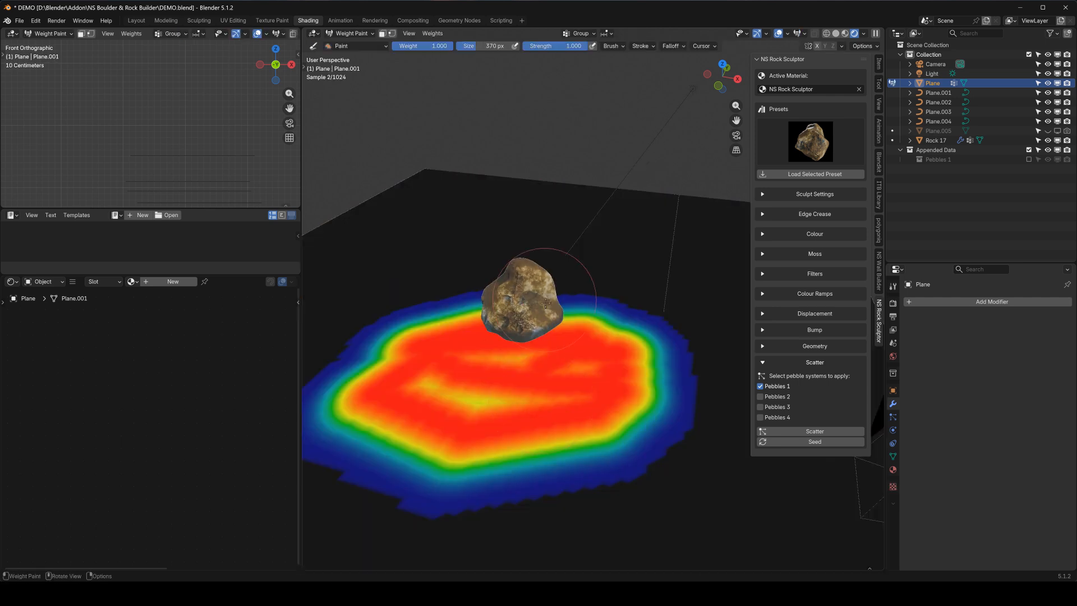
pyautogui.moveTo(510, 299)
pyautogui.mouseDown()
pyautogui.moveTo(426, 269)
pyautogui.moveTo(566, 255)
pyautogui.moveTo(471, 359)
pyautogui.moveTo(476, 384)
pyautogui.mouseUp()
pyautogui.moveTo(552, 404)
pyautogui.keyDown('ctrl'); pyautogui.mouseDown()
pyautogui.moveTo(400, 440)
pyautogui.moveTo(350, 429)
pyautogui.moveTo(591, 370)
pyautogui.moveTo(586, 423)
pyautogui.mouseUp(); pyautogui.keyUp('ctrl')
pyautogui.moveTo(605, 319)
pyautogui.mouseDown()
pyautogui.moveTo(583, 392)
pyautogui.moveTo(449, 403)
pyautogui.mouseUp()
pyautogui.press('f')
pyautogui.click(419, 329)
pyautogui.moveTo(508, 251)
pyautogui.keyDown('shift'); pyautogui.mouseDown()
pyautogui.moveTo(370, 306)
pyautogui.moveTo(364, 381)
pyautogui.moveTo(488, 418)
pyautogui.moveTo(642, 288)
pyautogui.moveTo(589, 365)
pyautogui.moveTo(493, 292)
pyautogui.moveTo(404, 337)
pyautogui.moveTo(351, 386)
pyautogui.moveTo(410, 390)
pyautogui.mouseUp(); pyautogui.keyUp('shift')
pyautogui.press('q')
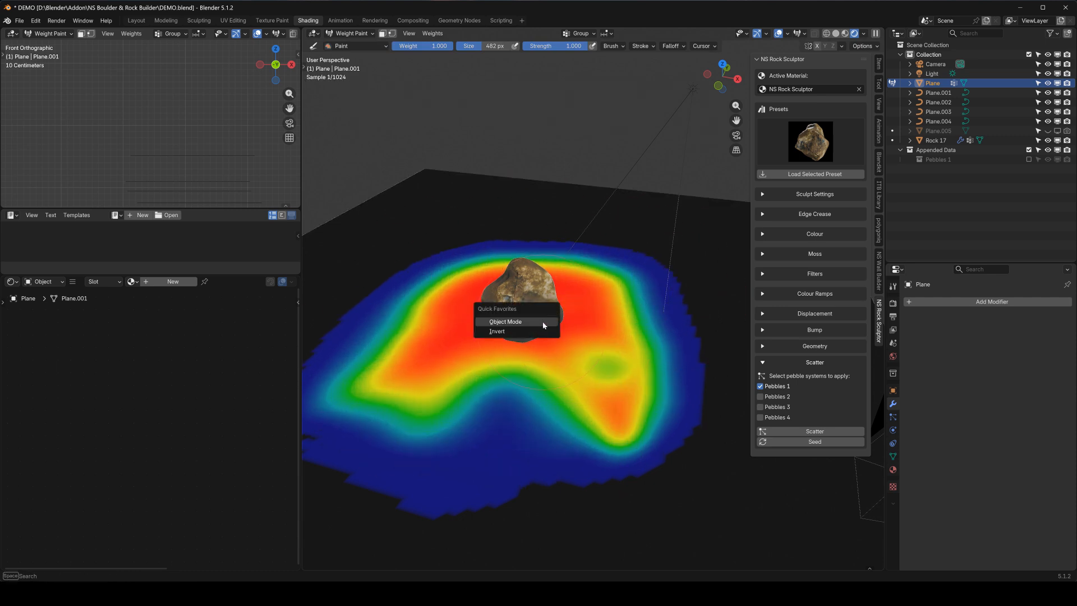
pyautogui.click(543, 323)
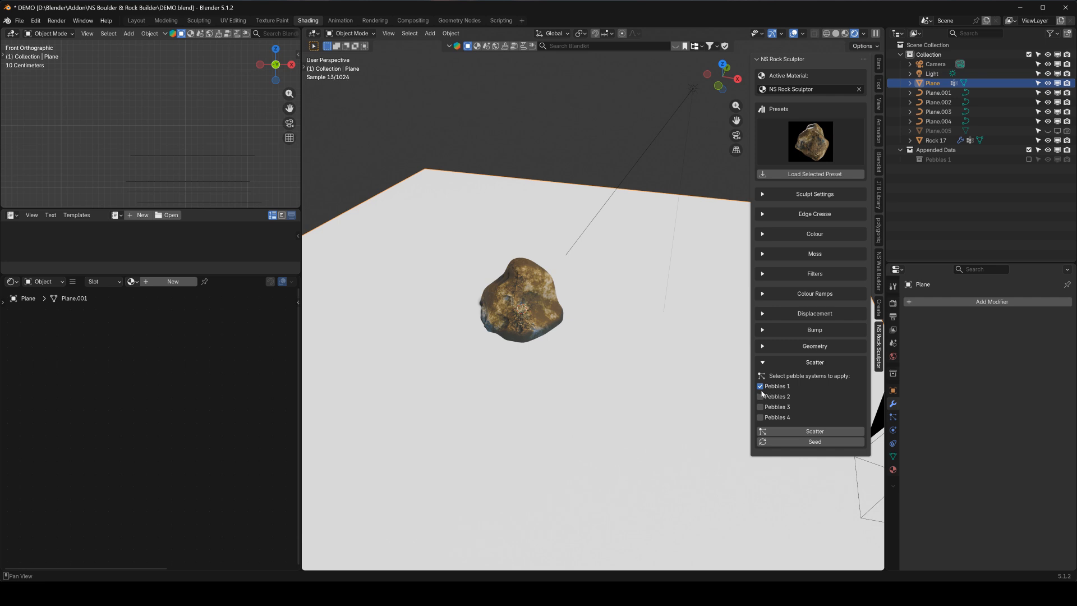
# Scatter only the Pebbles 2 system on the plane, with the vertex group Group for both Density and Length
pyautogui.click(811, 430)
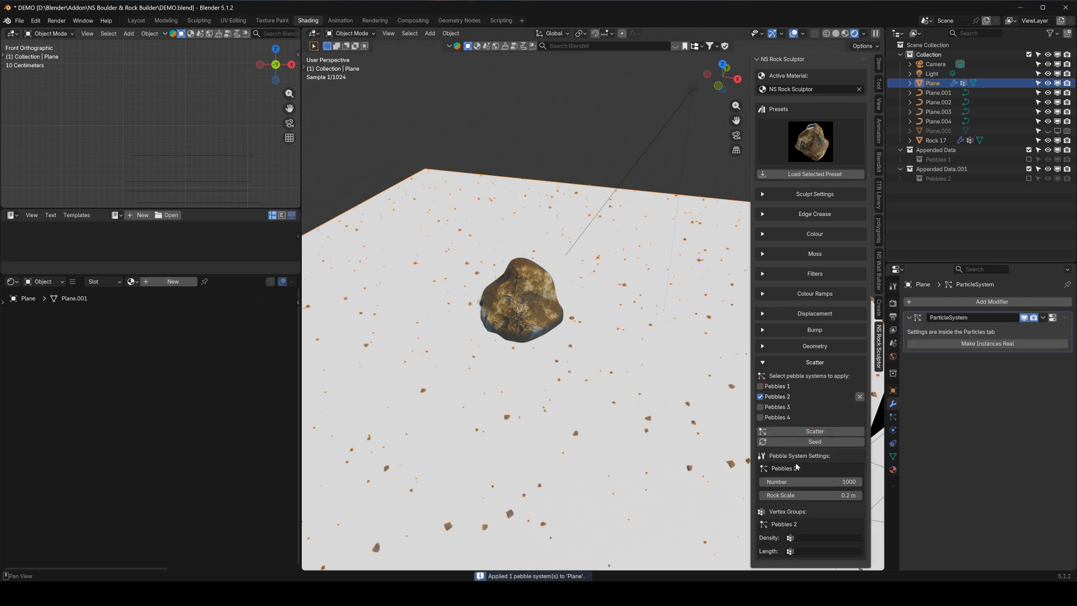
pyautogui.click(819, 540)
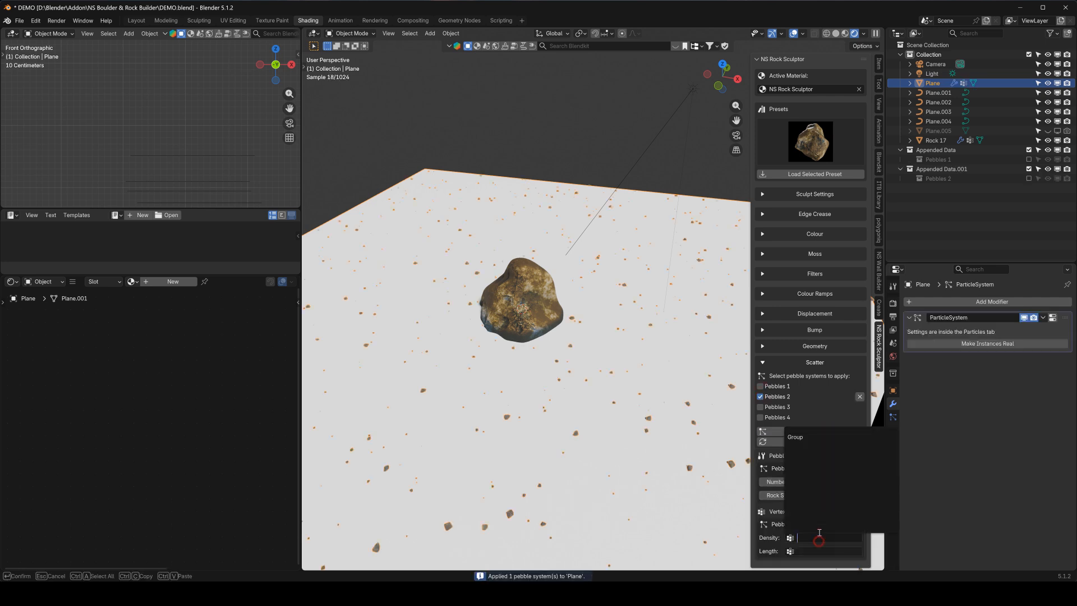
pyautogui.click(814, 441)
pyautogui.click(813, 550)
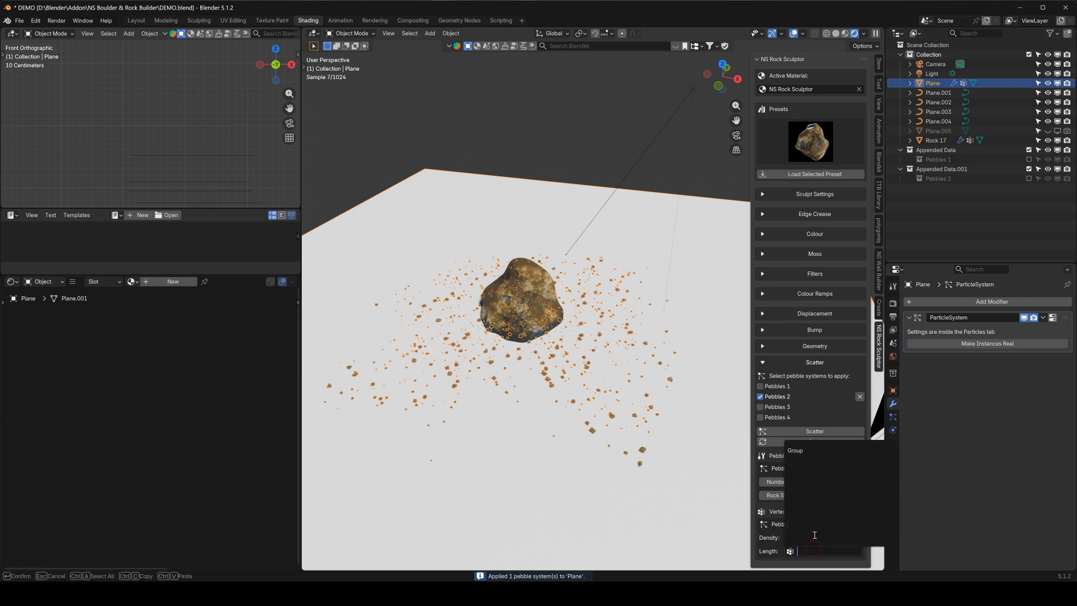
pyautogui.click(813, 452)
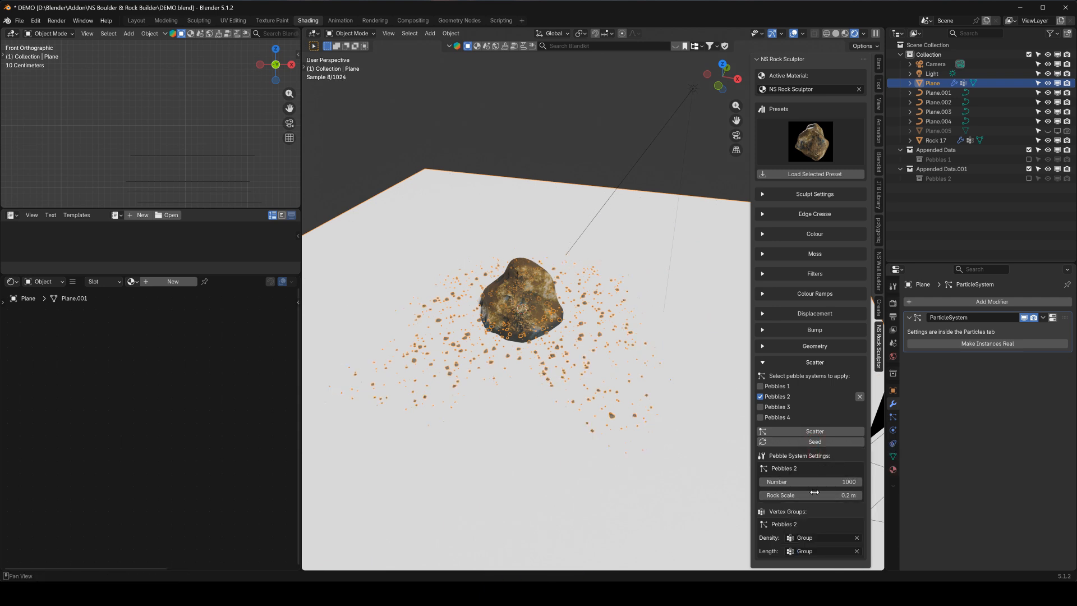
# Set the Pebbles 2 system's Rock Scale to 0.6 m and Number to 2000, and deselect the plane
pyautogui.moveTo(815, 493); pyautogui.dragTo(841, 493)
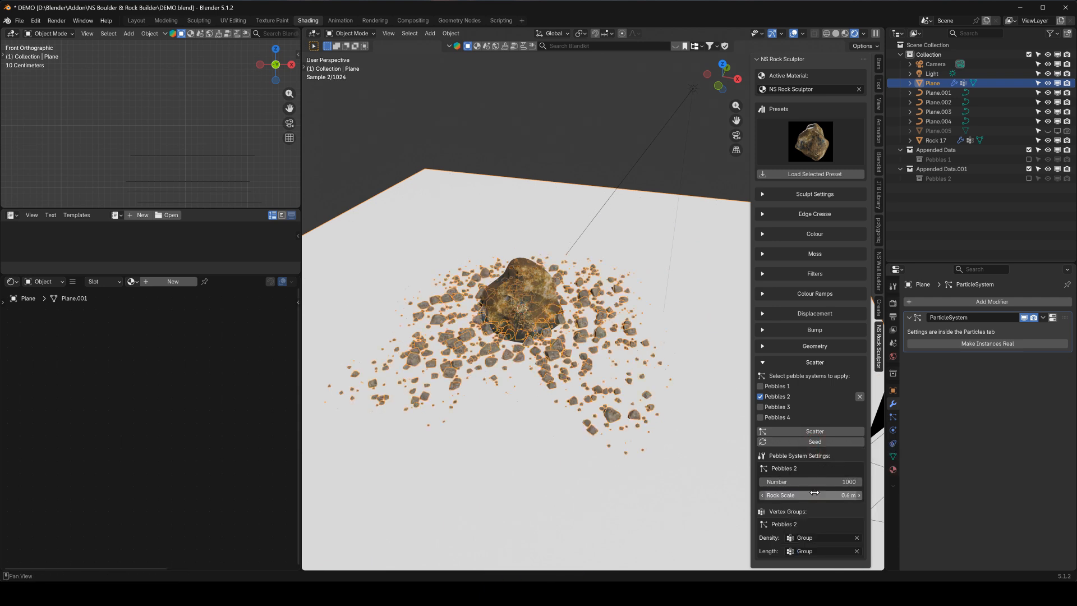
pyautogui.doubleClick(805, 482)
pyautogui.write('2')
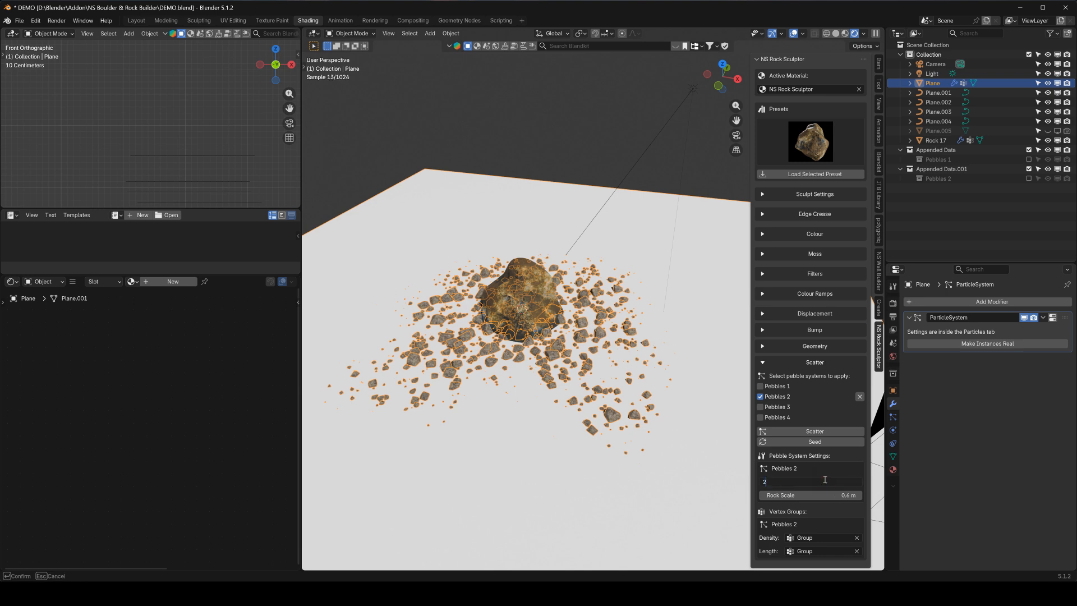
pyautogui.write('000')
pyautogui.press('Return')
pyautogui.hotkey('alt', 'a')
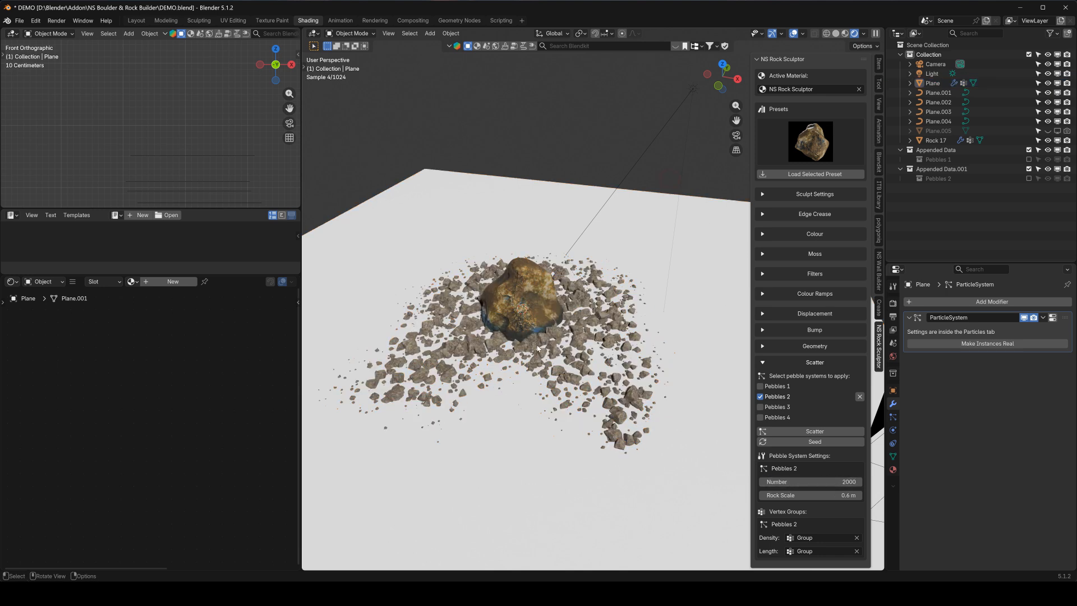
pyautogui.scroll(2, 535, 335)
pyautogui.keyDown('shift'); pyautogui.moveTo(535, 335); pyautogui.dragTo(600, 320, button='middle'); pyautogui.keyUp('shift')
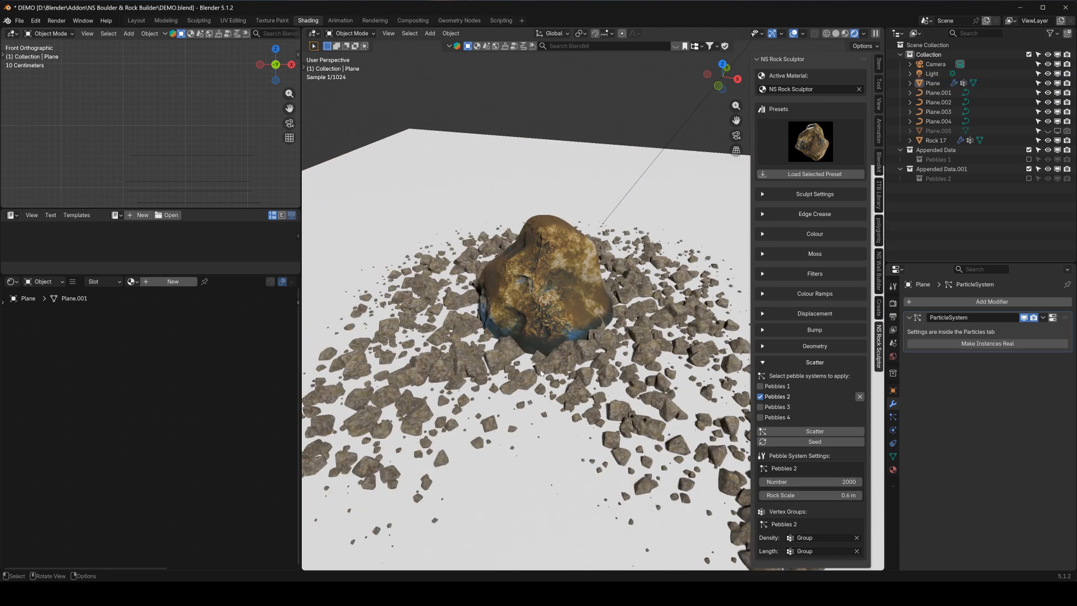
# Load the Rock 31 preset into the scene and move the new rock about 2.9 m, up above and behind the existing rock
pyautogui.scroll(-2, 562, 299)
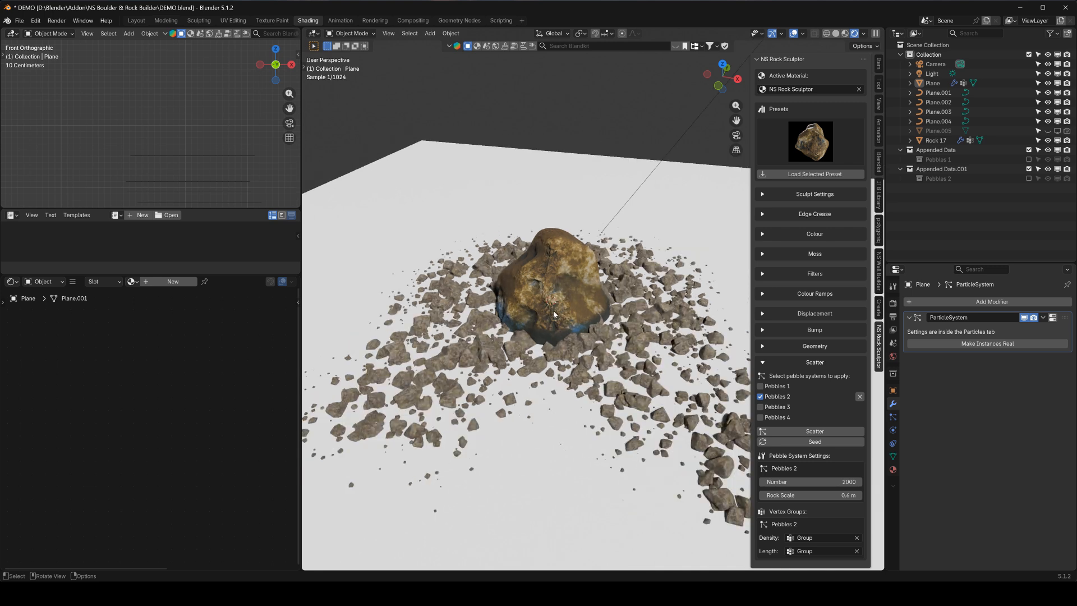
pyautogui.click(809, 363)
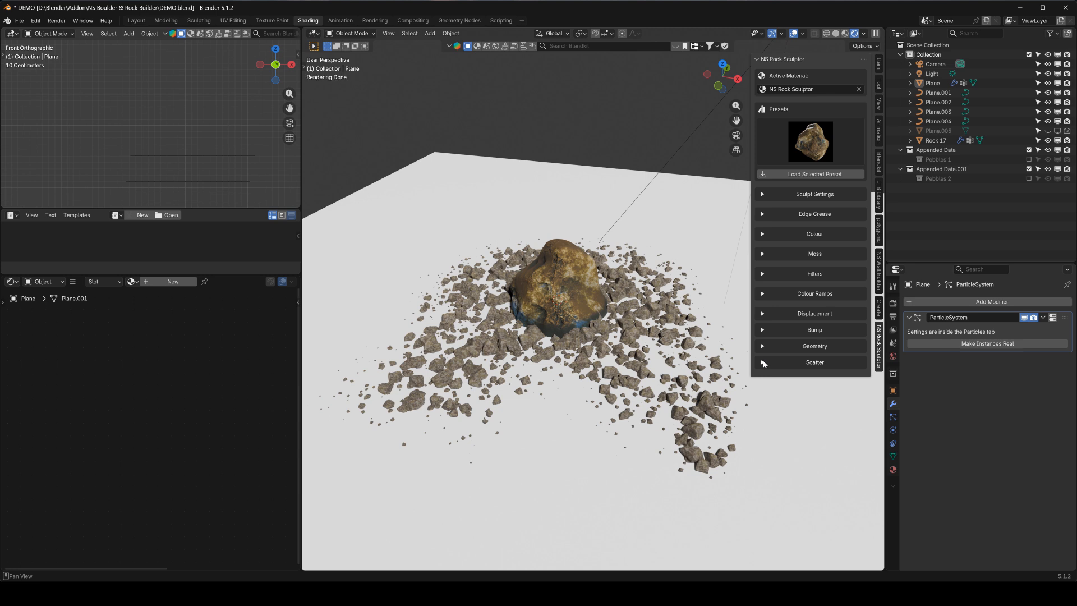
pyautogui.click(791, 132)
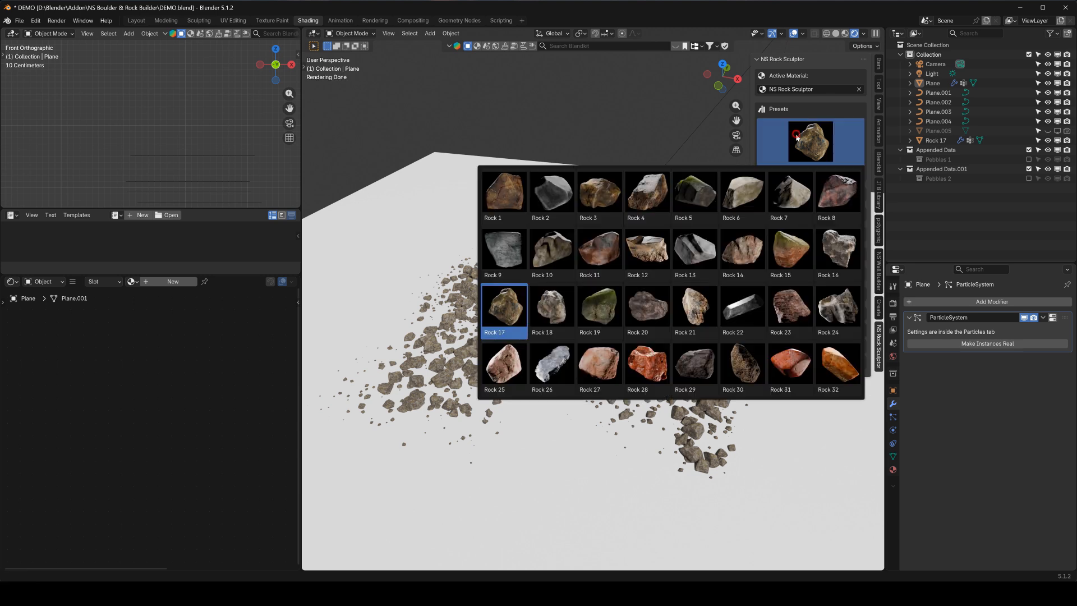
pyautogui.click(793, 349)
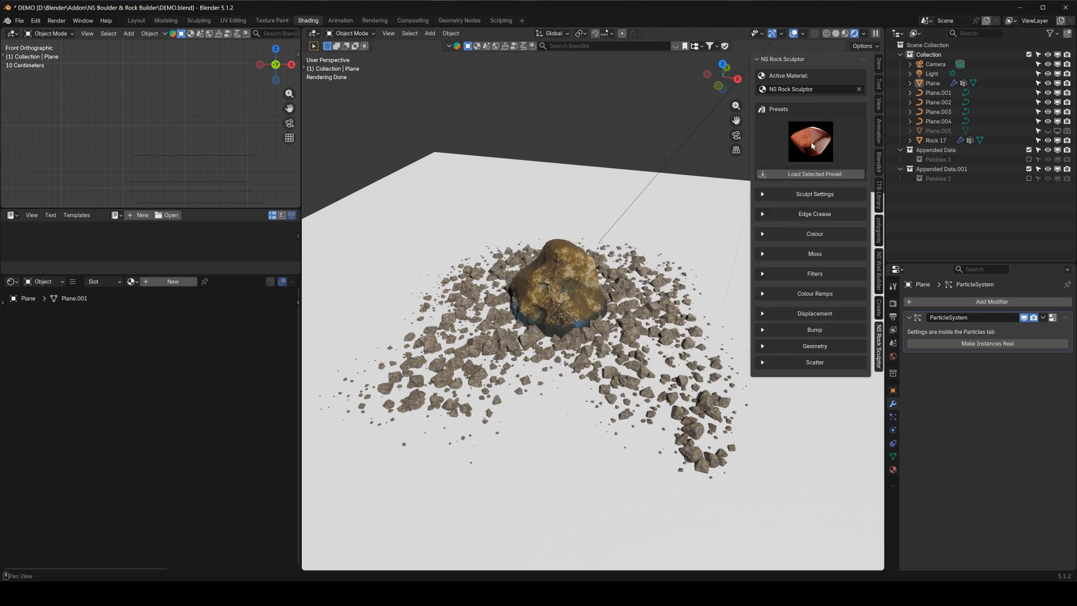
pyautogui.click(813, 176)
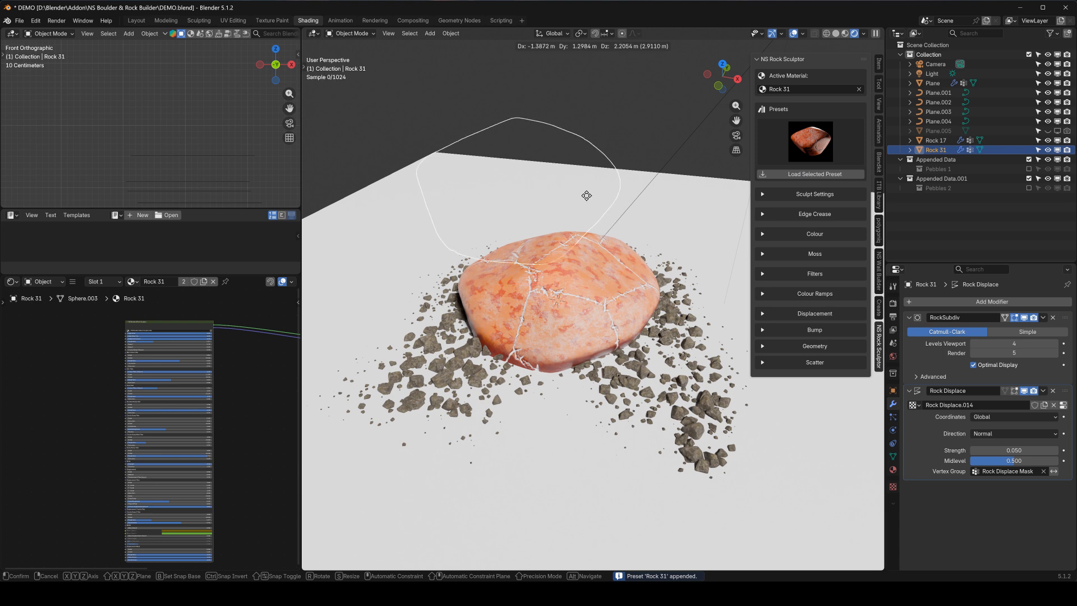
pyautogui.click(554, 170)
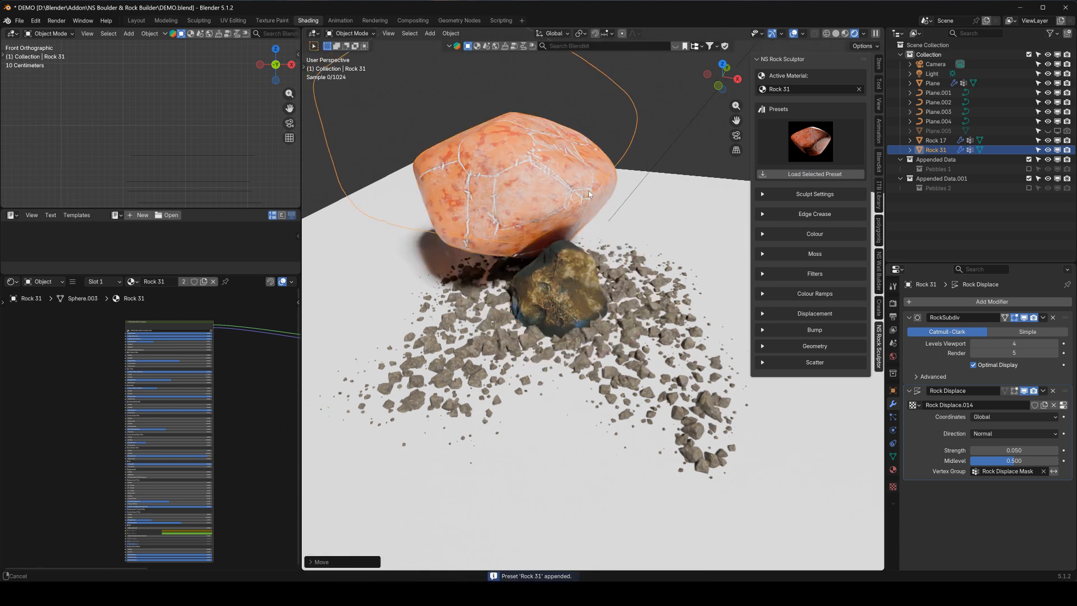
# Examine the surface of the Rock 31 boulder up close and the list of materials available for it
pyautogui.scroll(4, 587, 190)
pyautogui.scroll(3, 554, 188)
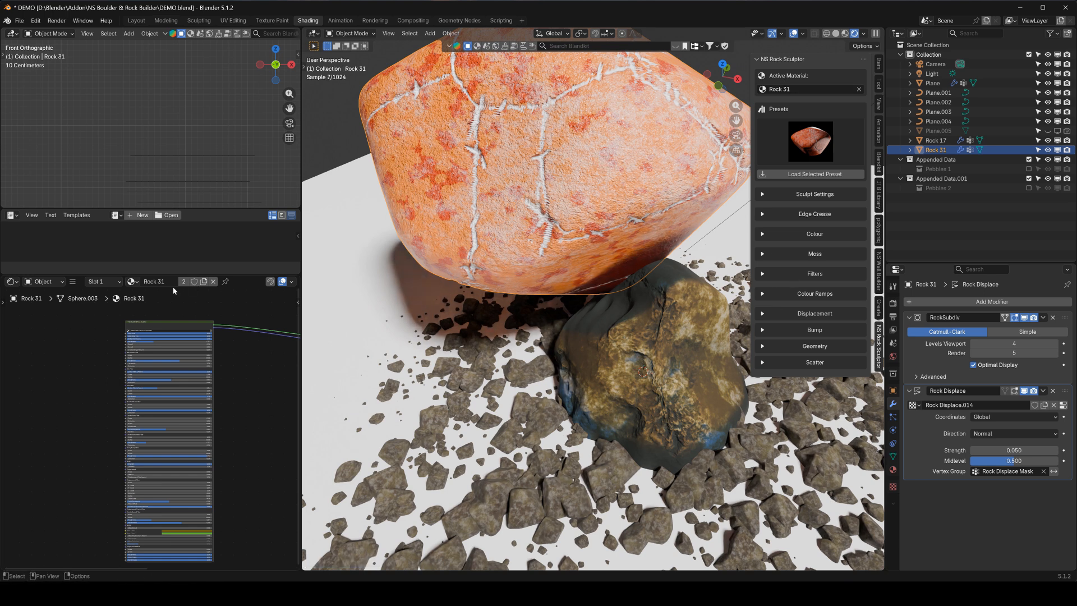
pyautogui.click(799, 89)
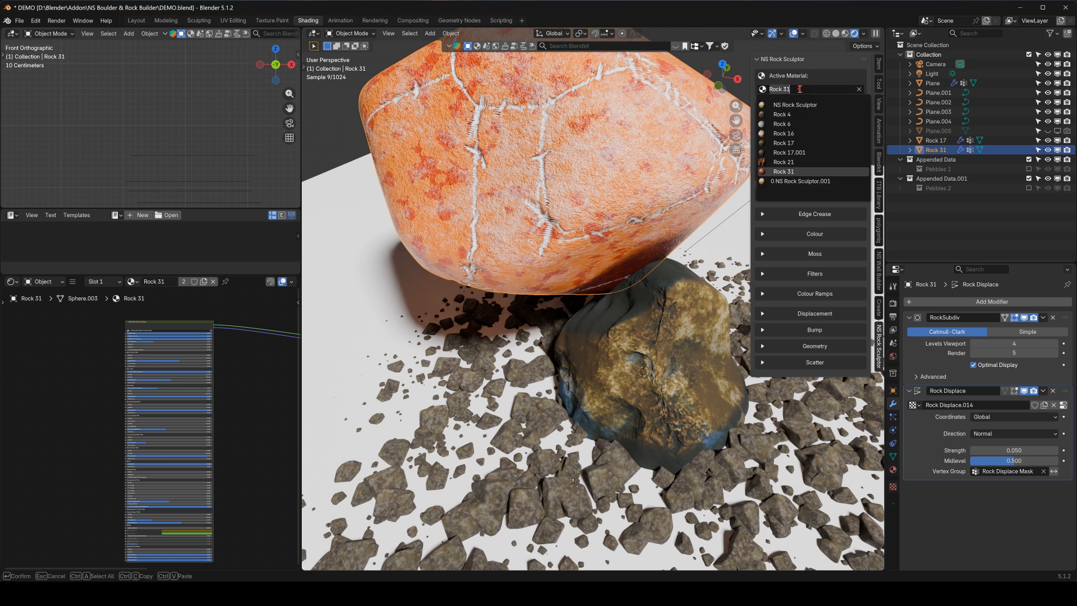
pyautogui.click(799, 89)
pyautogui.click(775, 225)
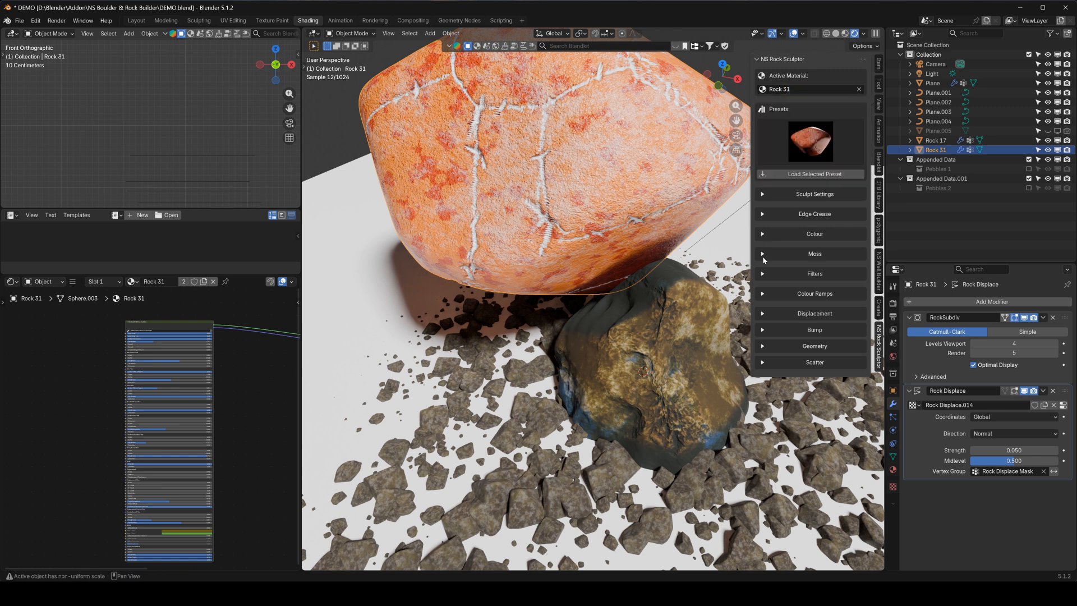
# Check the Rock 31 material's Colour settings and display its Edge Wear Colour Ramp among the colour ramps
pyautogui.click(762, 235)
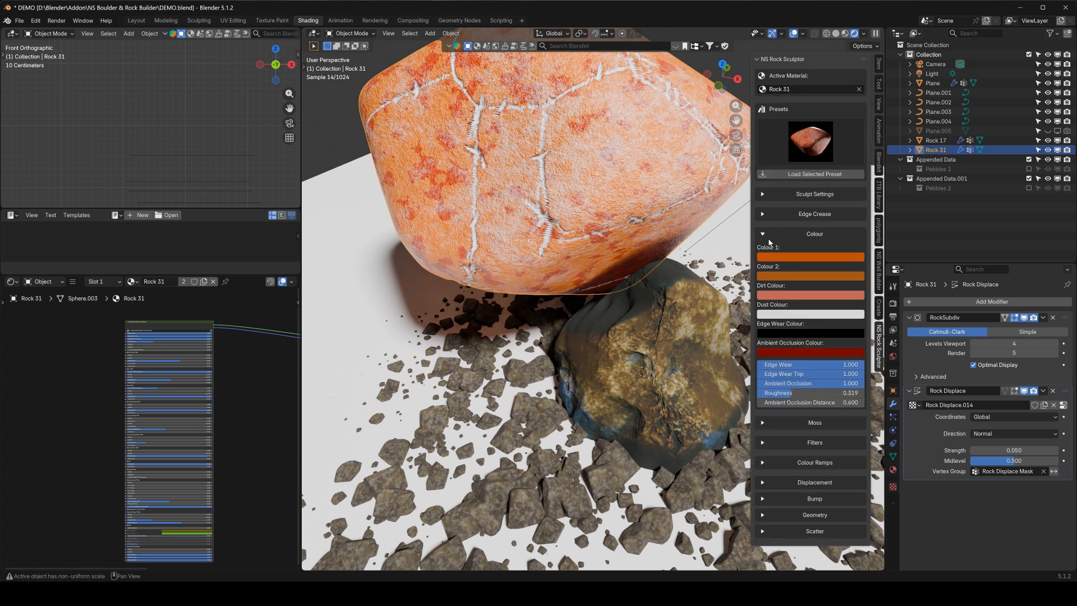
pyautogui.click(763, 233)
pyautogui.click(764, 294)
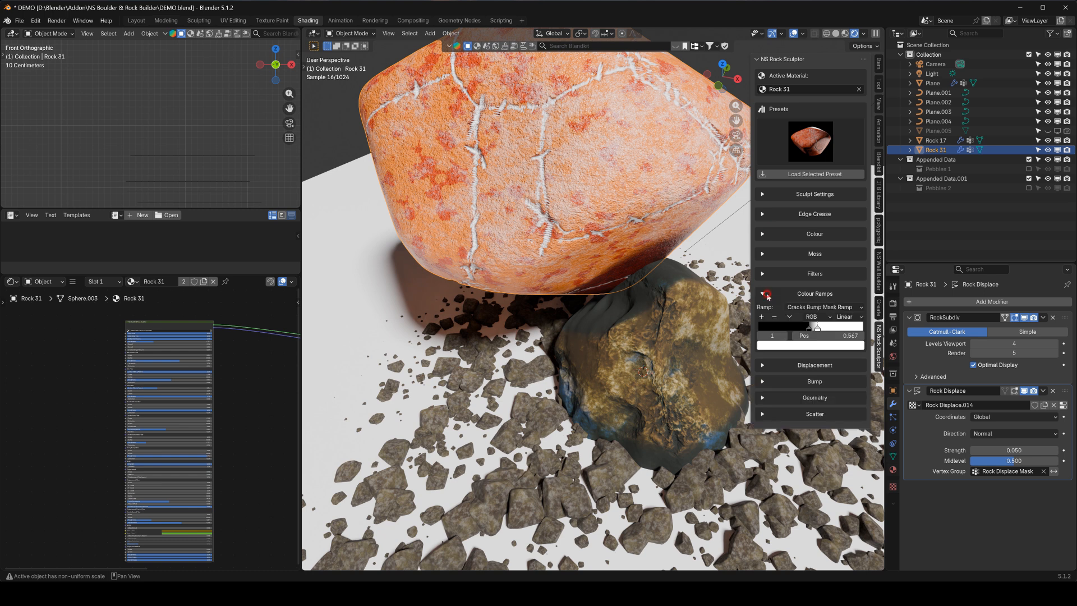
pyautogui.click(824, 307)
pyautogui.click(830, 349)
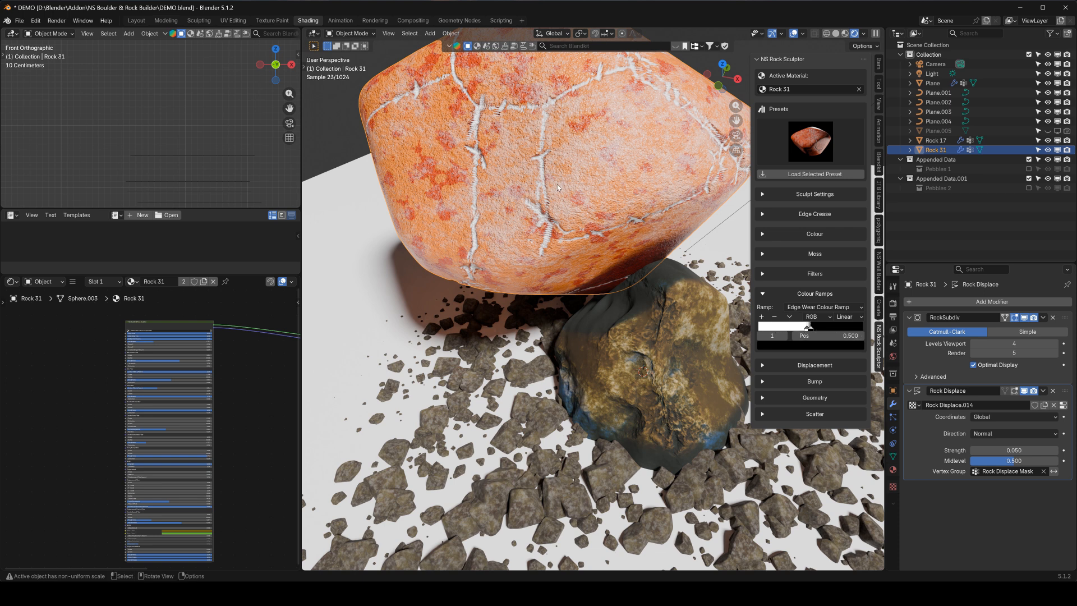
pyautogui.scroll(-6, 602, 260)
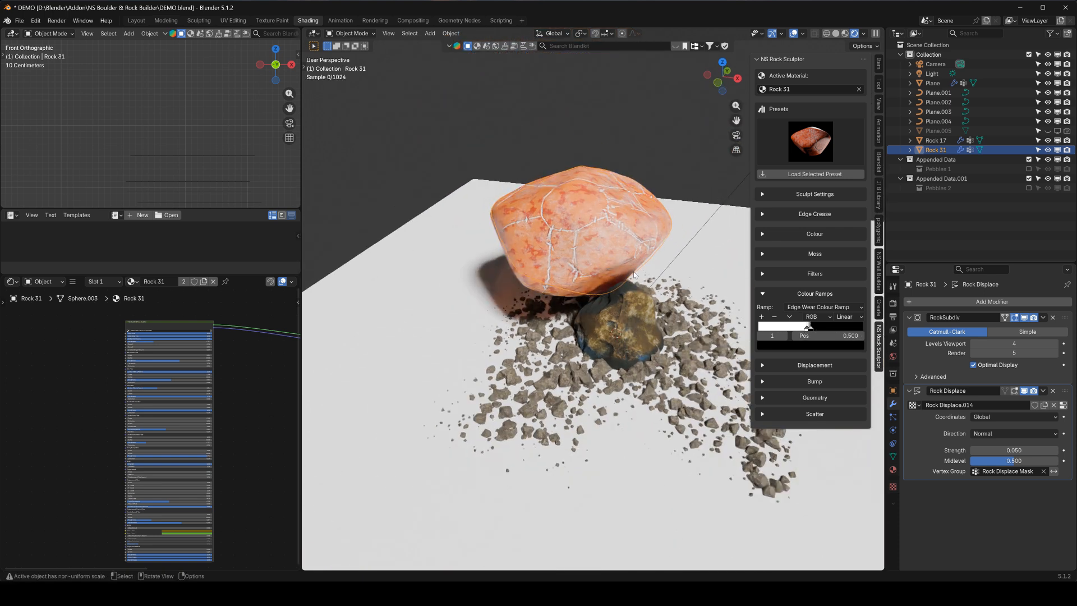
pyautogui.keyDown('shift'); pyautogui.moveTo(654, 250); pyautogui.dragTo(588, 254, button='middle'); pyautogui.keyUp('shift')
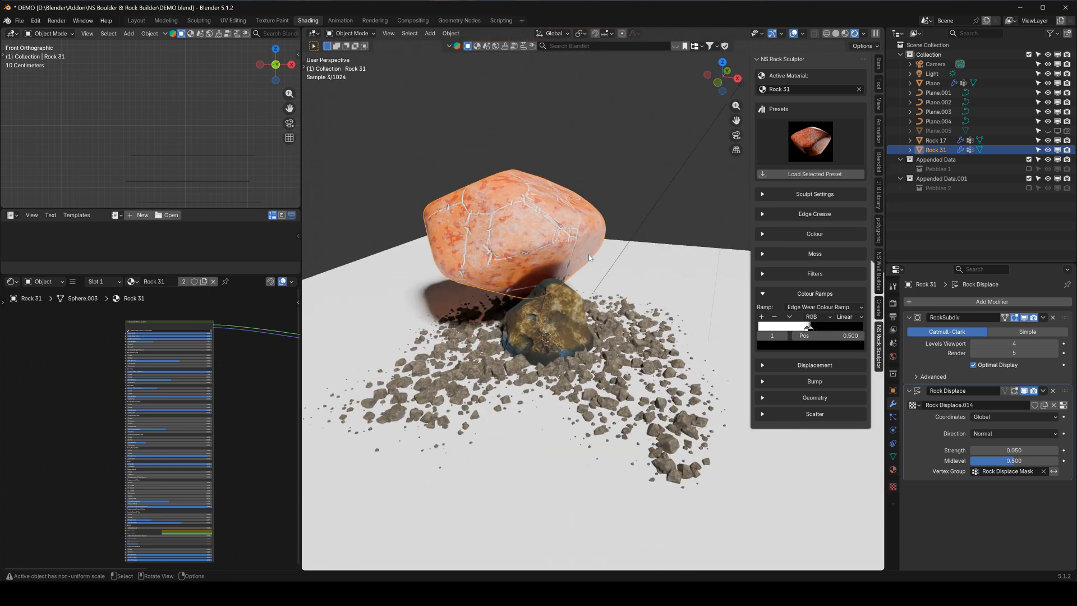